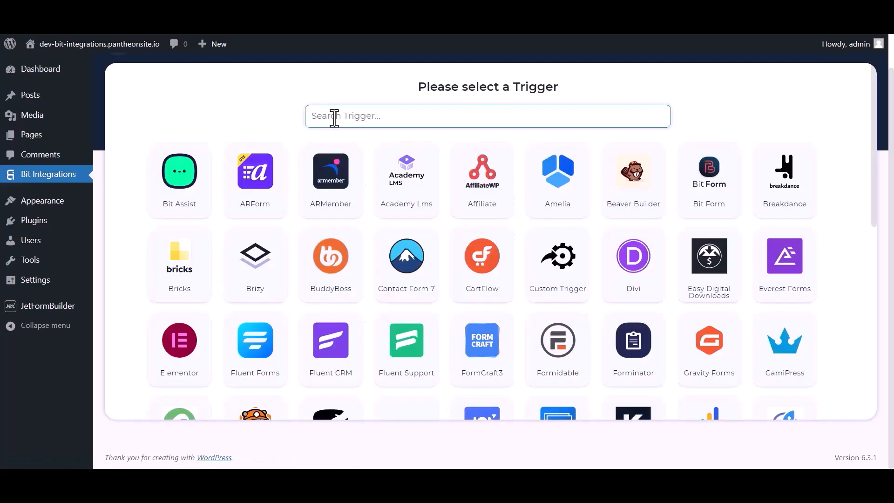
# Start a JetForm Builder-triggered flow, copy its webhook URL and begin fetching test data
pyautogui.click(333, 116)
pyautogui.write('jet')
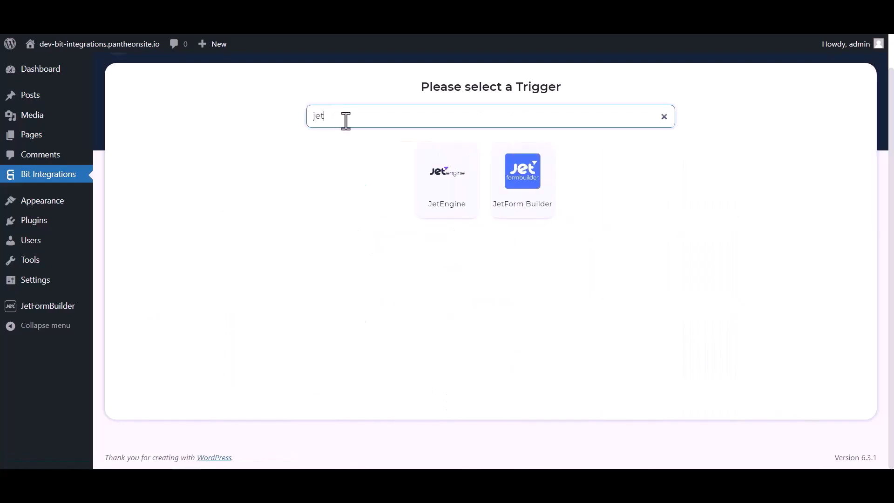
pyautogui.click(522, 197)
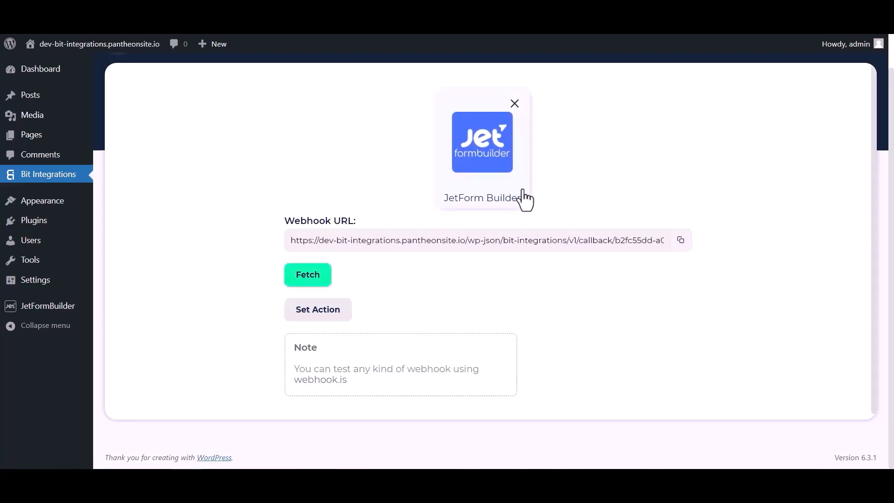
pyautogui.click(681, 240)
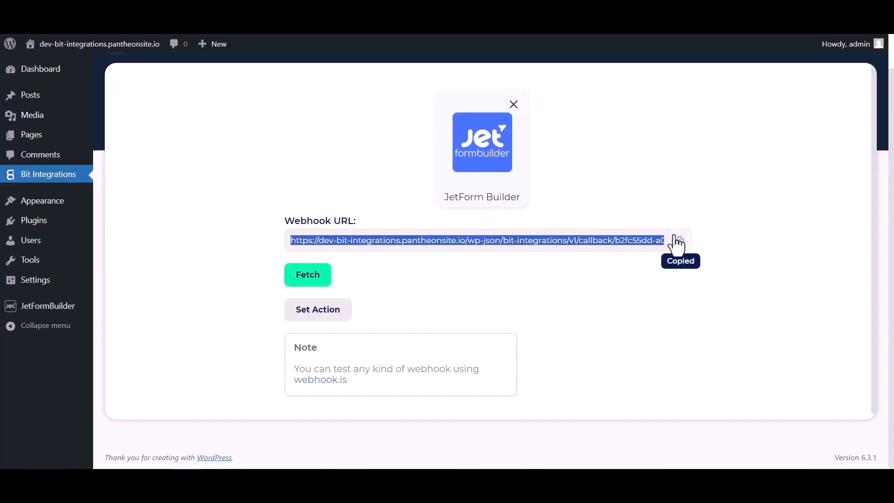
pyautogui.click(316, 279)
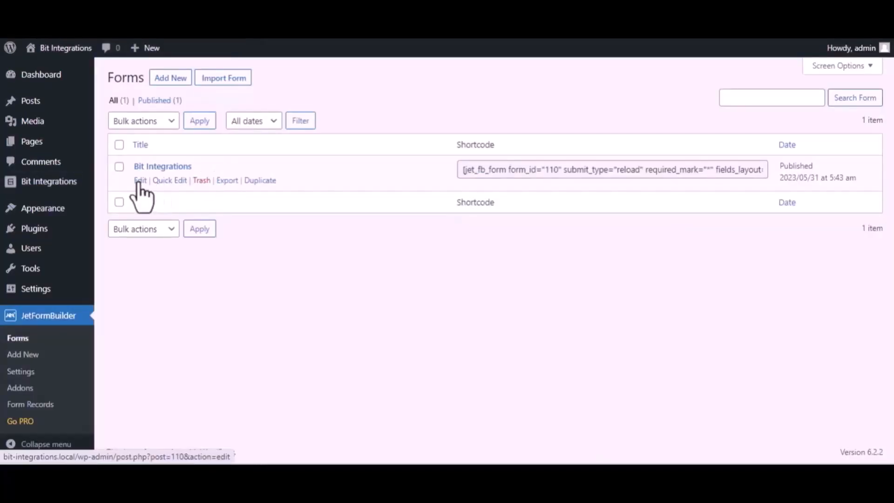
# In the Bit Integrations form's post-submit actions, change Send Email to Call Webhook
pyautogui.click(139, 180)
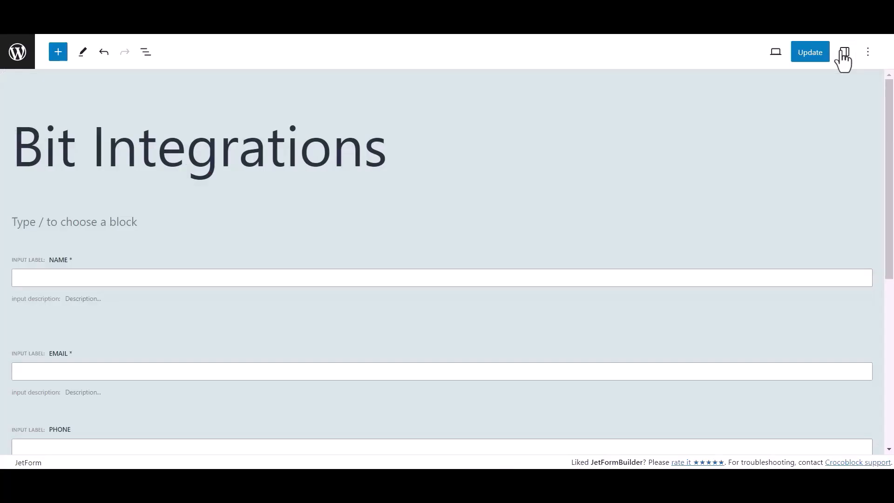
pyautogui.click(844, 54)
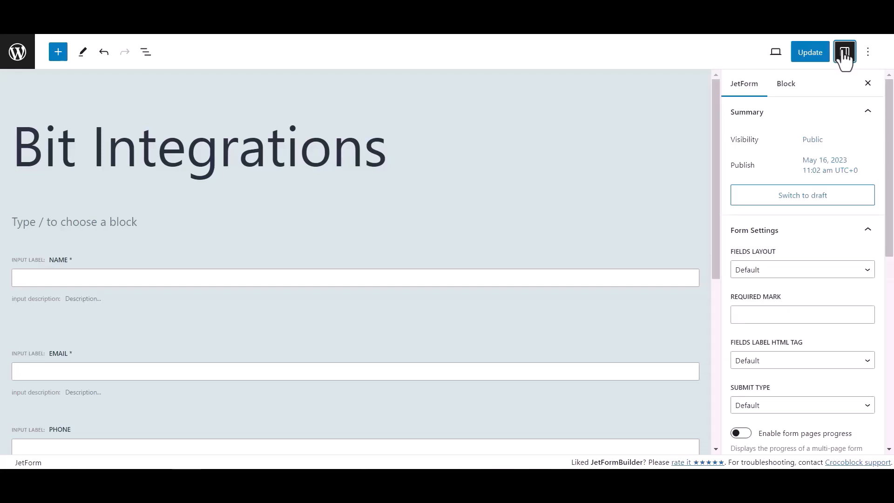
pyautogui.scroll(-5, 776, 258)
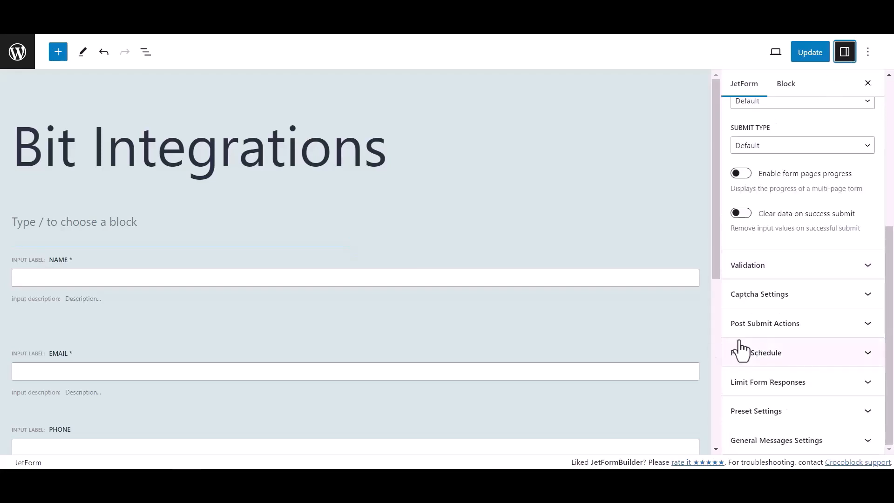
pyautogui.click(845, 331)
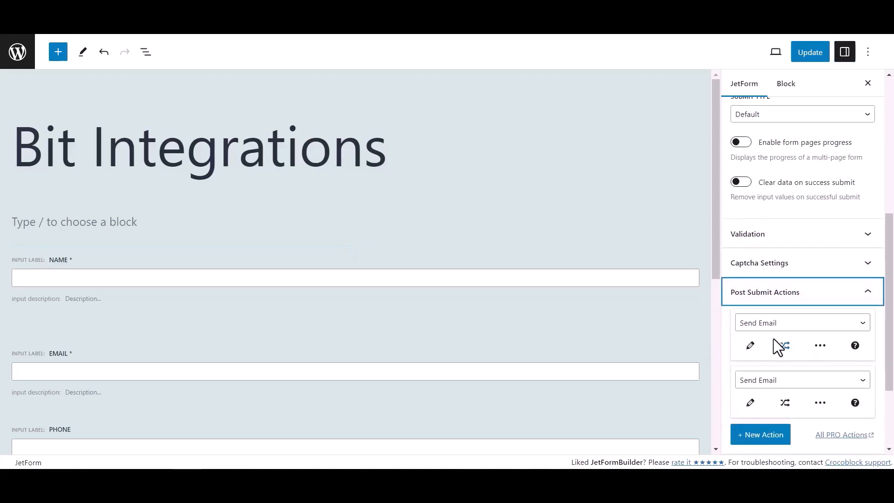
pyautogui.click(769, 326)
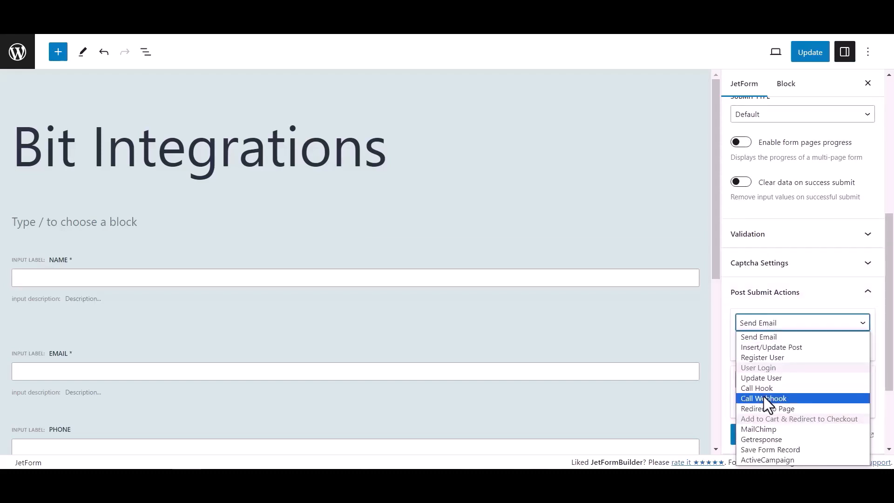
pyautogui.click(767, 401)
# Paste the copied webhook URL into the Call Webhook action and update the form
pyautogui.click(759, 347)
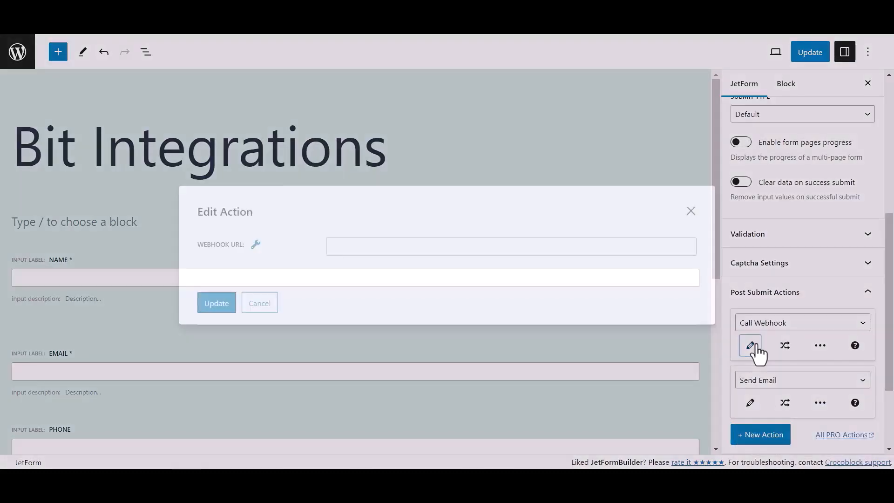
pyautogui.click(414, 244)
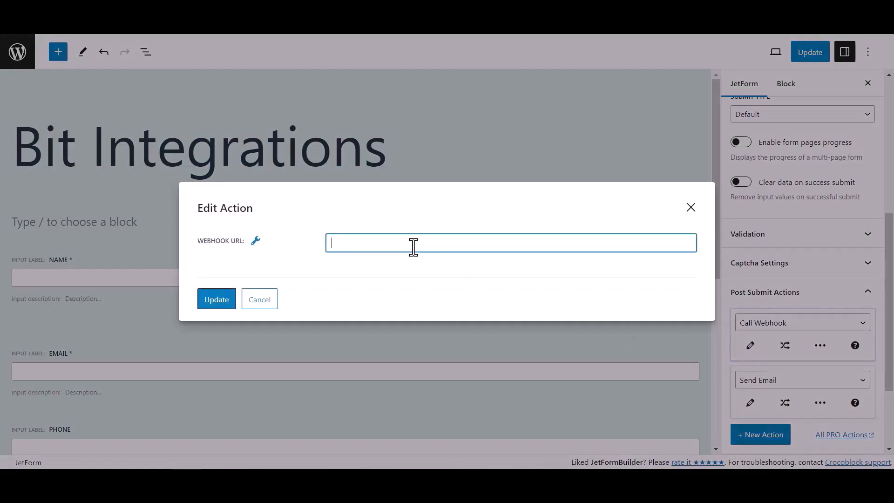
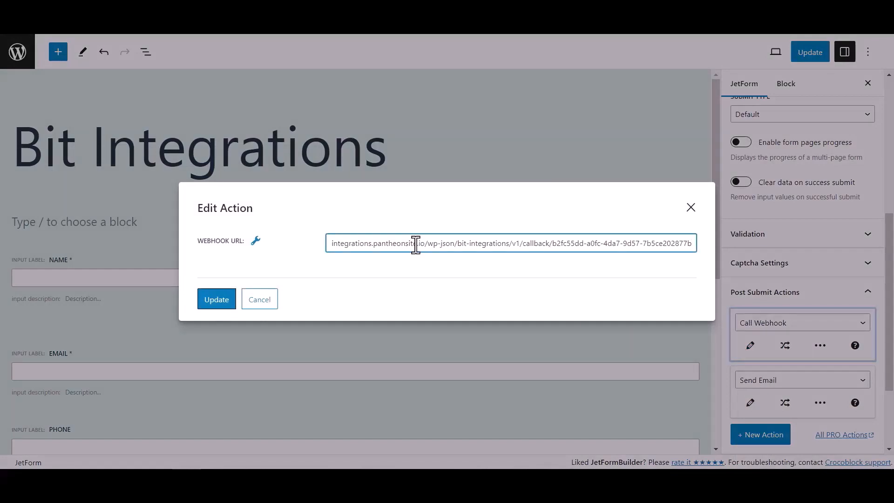
pyautogui.click(228, 301)
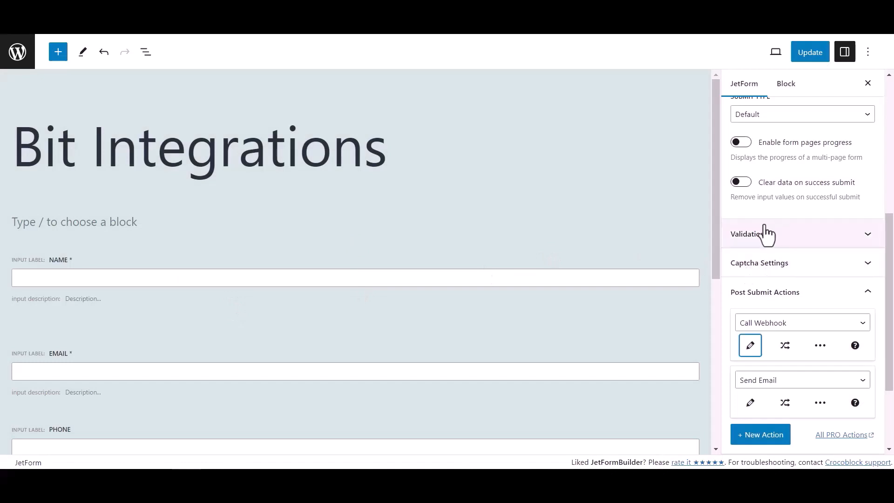
pyautogui.click(816, 54)
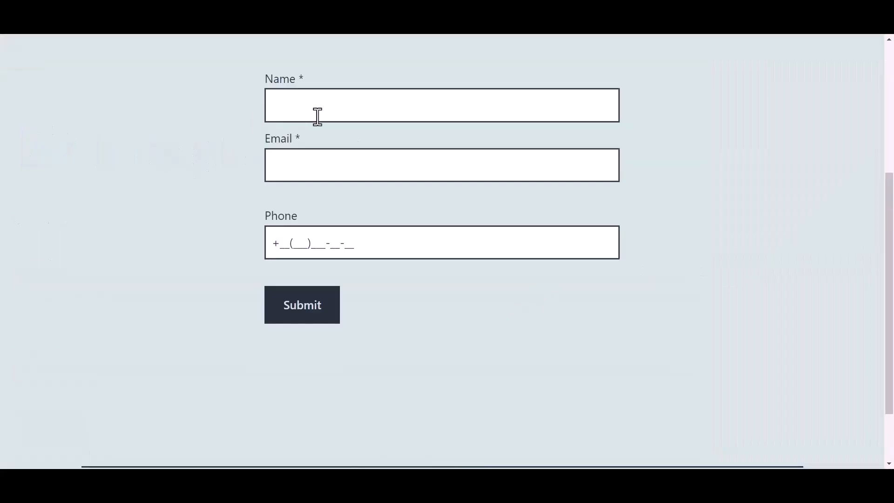
# Fill in a test name, e-mail address and phone number on the live form and submit it
pyautogui.click(335, 107)
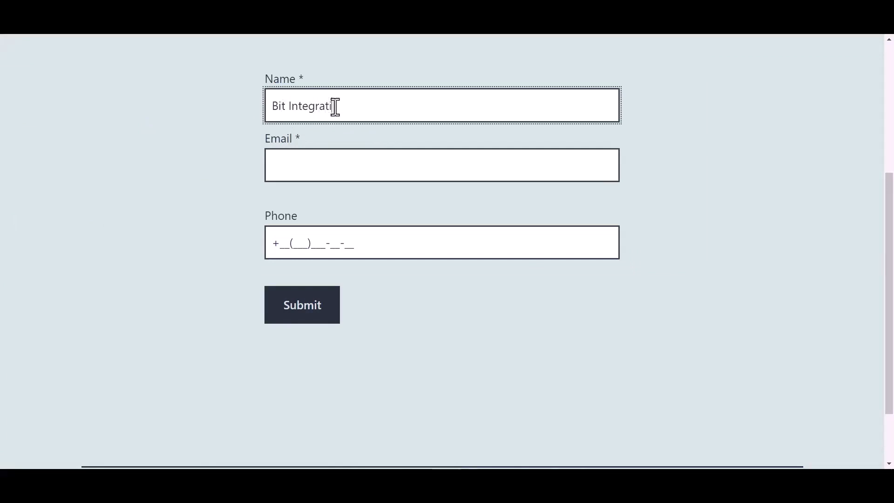
pyautogui.press('Tab')
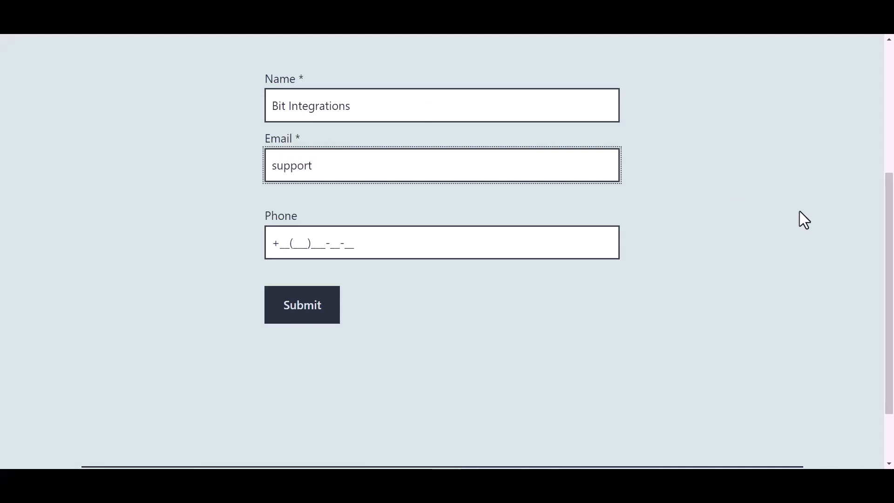
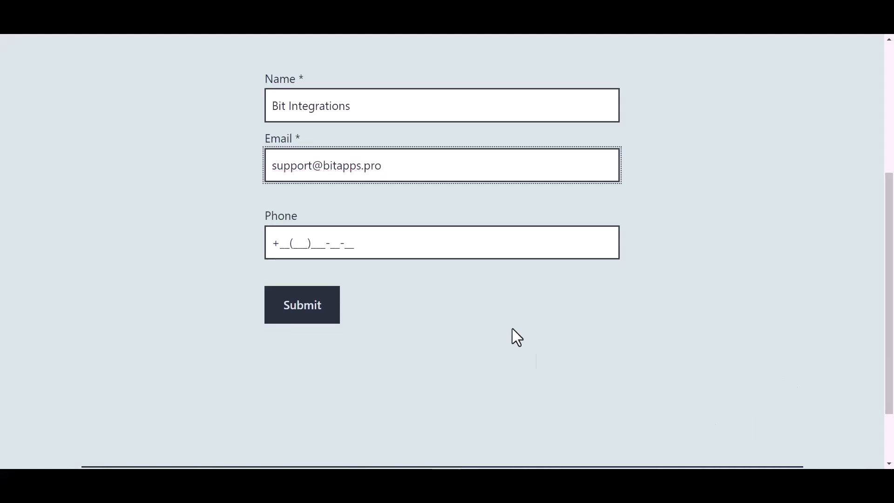
pyautogui.click(345, 243)
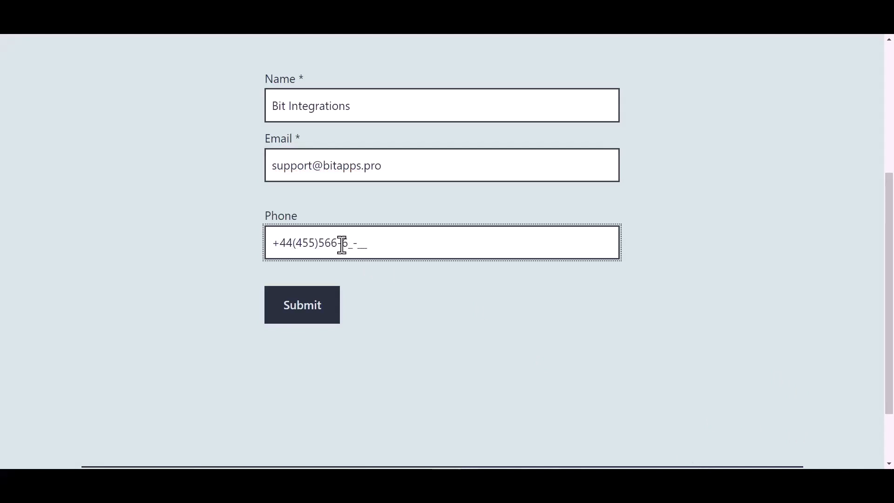
pyautogui.click(309, 312)
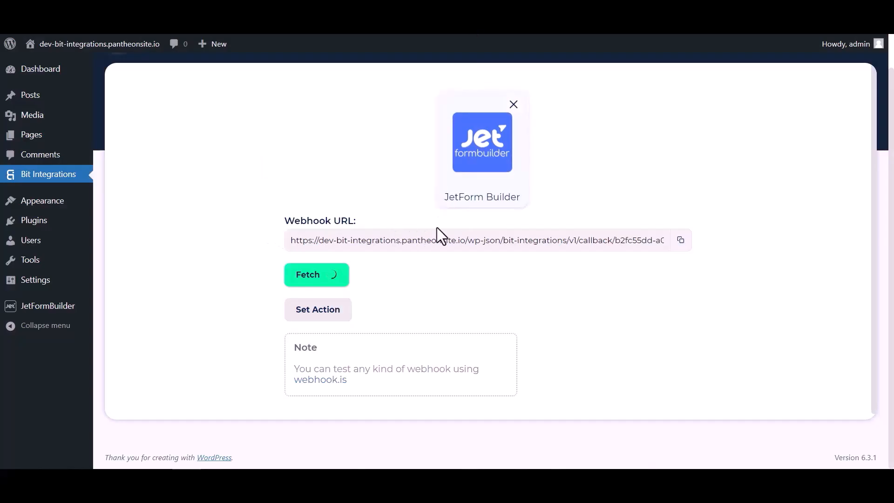
# Review the captured submission data, then pick HubSpot as the flow's action
pyautogui.scroll(-4, 467, 291)
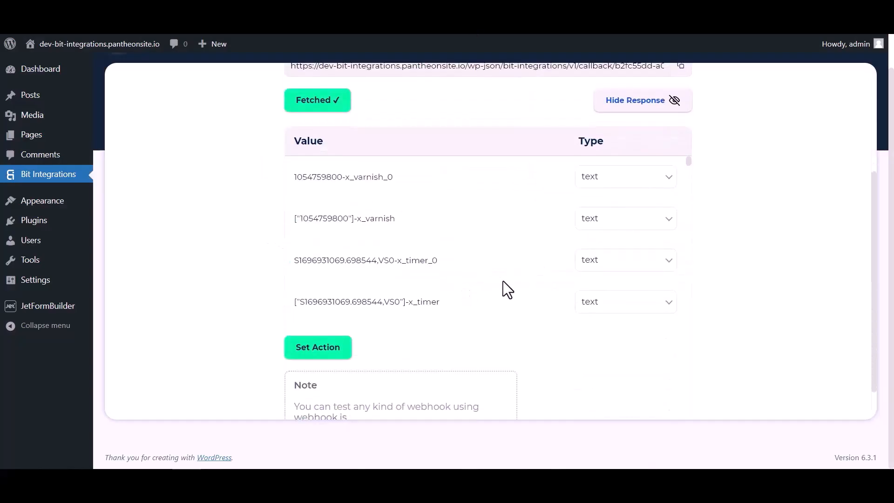
pyautogui.scroll(-5, 486, 191)
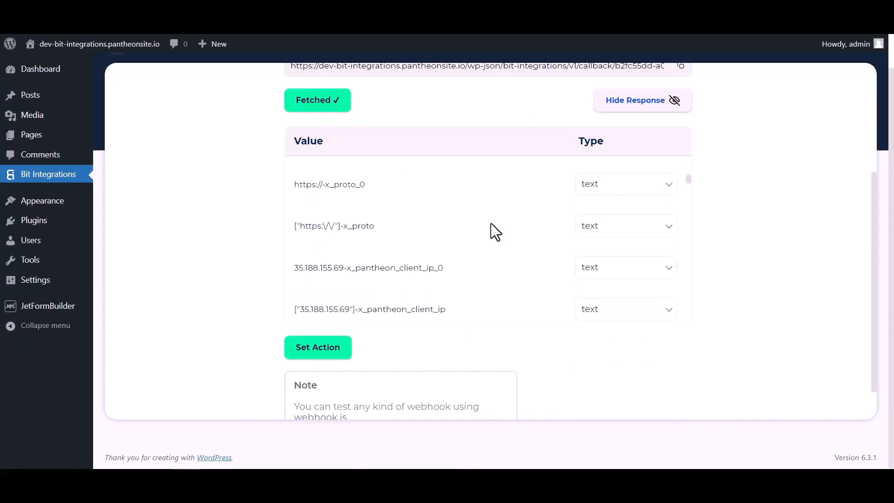
pyautogui.scroll(-10, 491, 222)
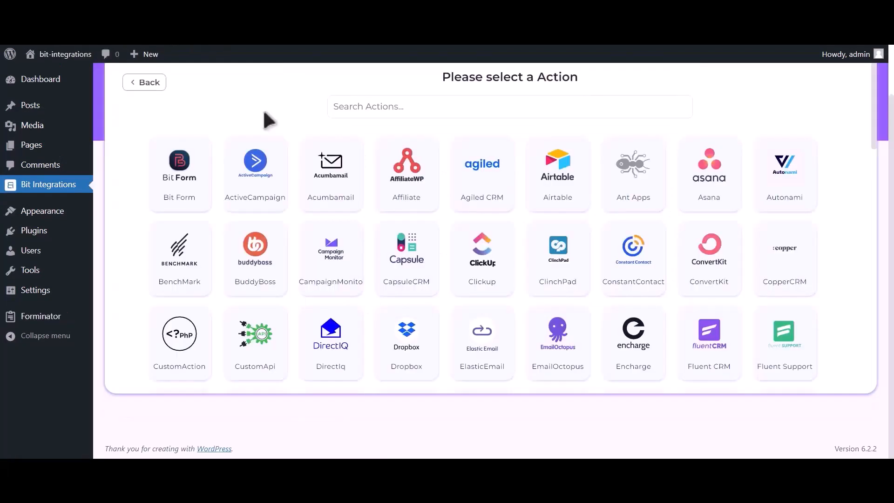
pyautogui.click(436, 106)
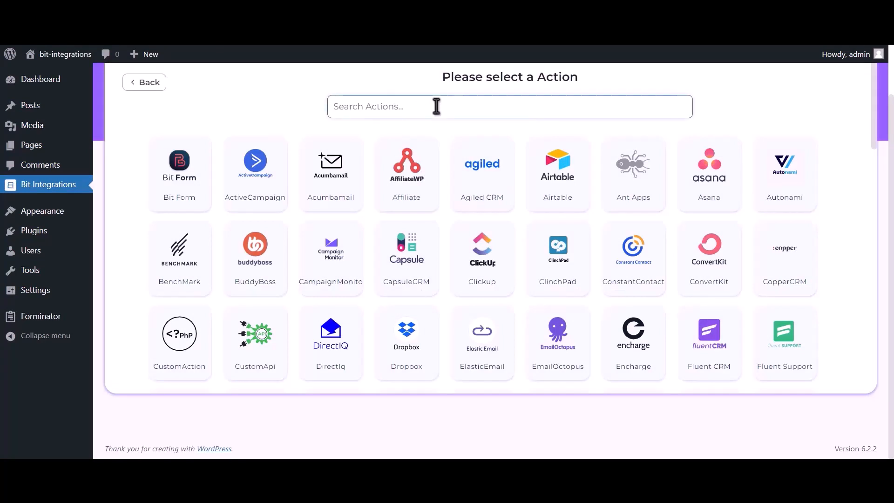
pyautogui.write('hubspot')
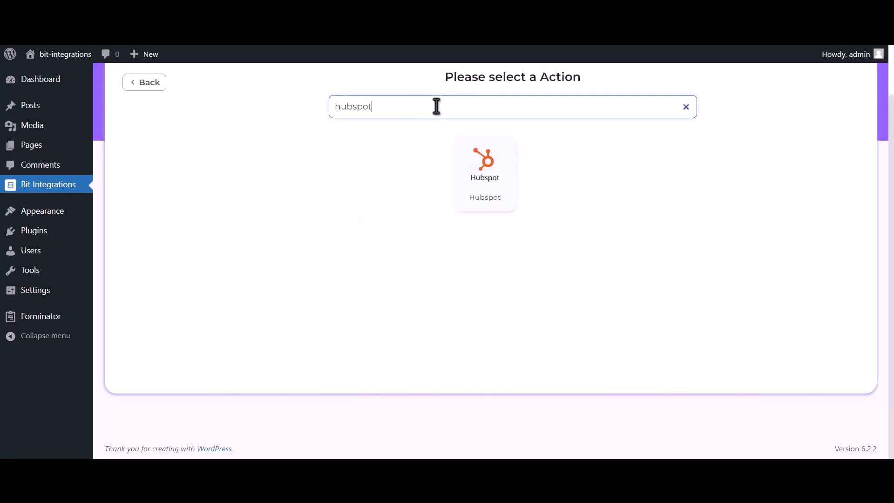
pyautogui.click(490, 183)
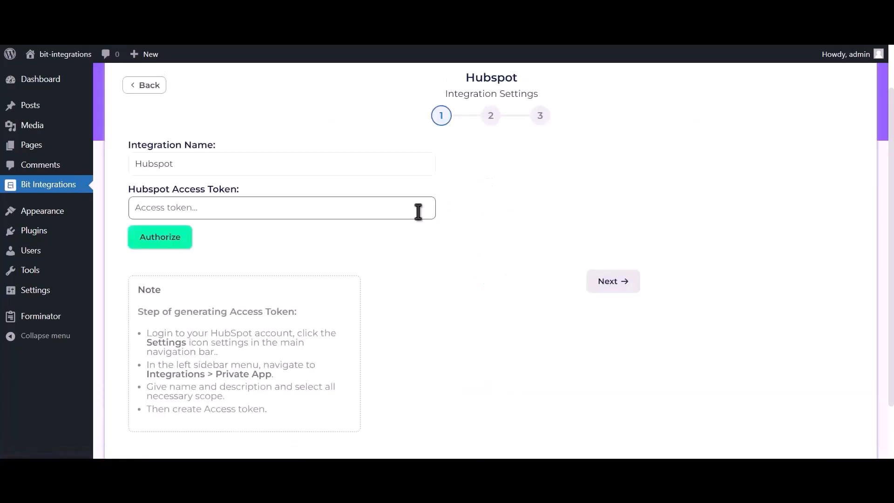
pyautogui.moveTo(134, 311); pyautogui.dragTo(298, 424)
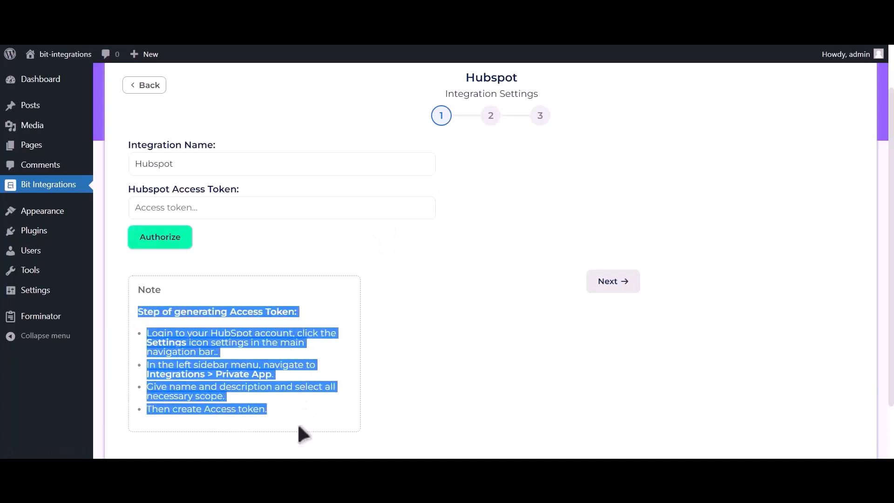
pyautogui.click(302, 311)
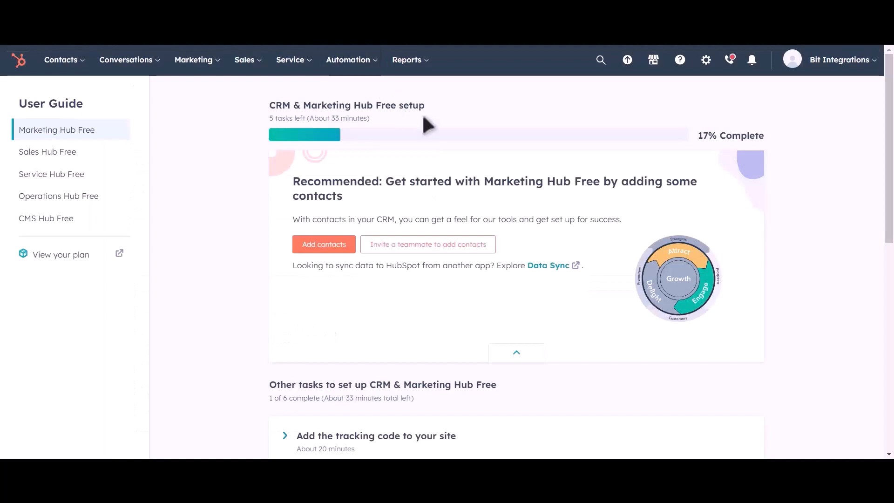
# Go to Settings > Integrations > Private Apps in HubSpot
pyautogui.click(707, 60)
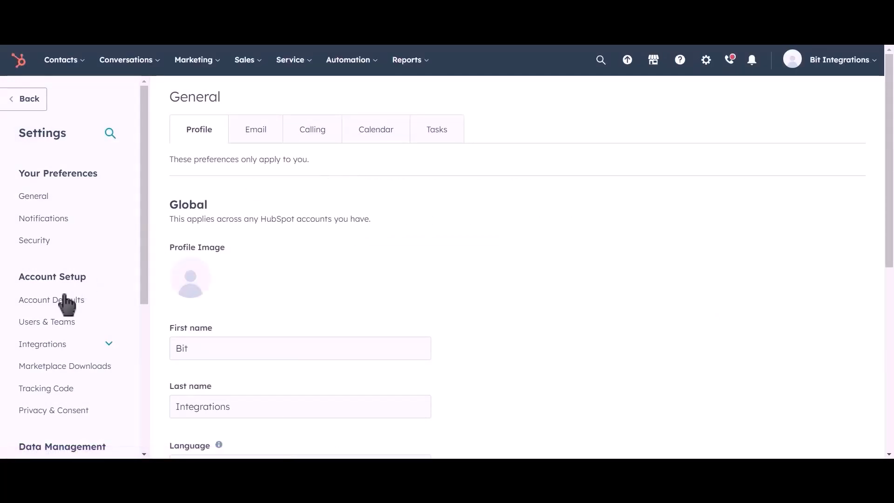
pyautogui.click(67, 349)
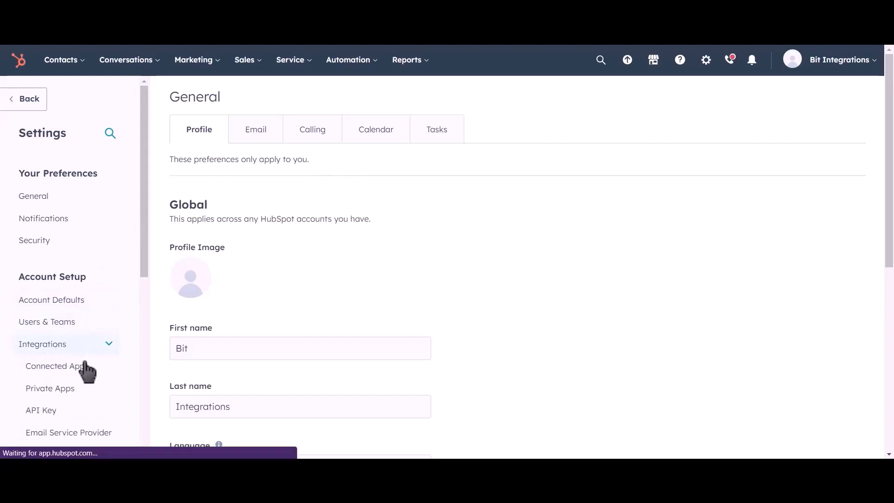
pyautogui.click(92, 394)
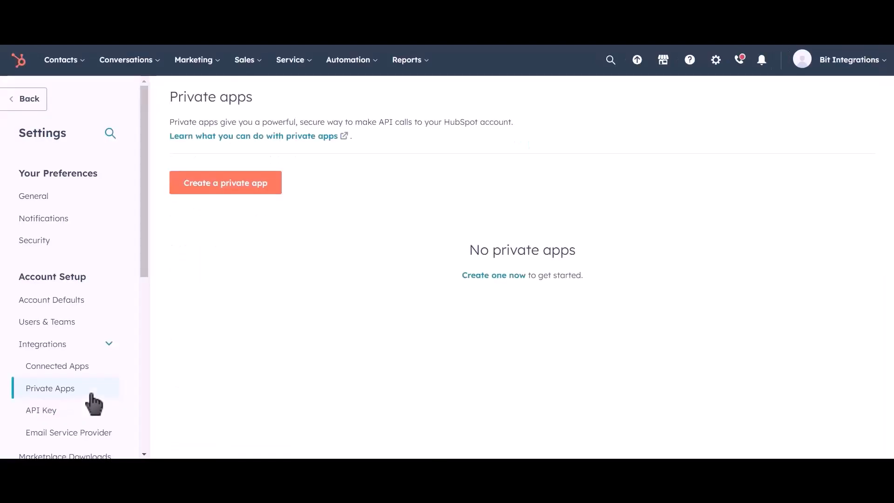
# Create a new private app and name it 'Bit Integrations'
pyautogui.click(244, 193)
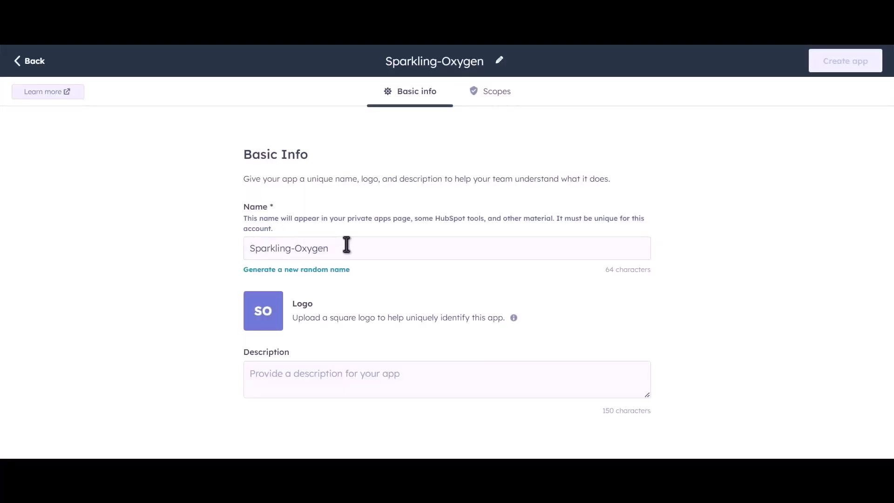
pyautogui.moveTo(347, 245); pyautogui.dragTo(236, 249)
pyautogui.write('B')
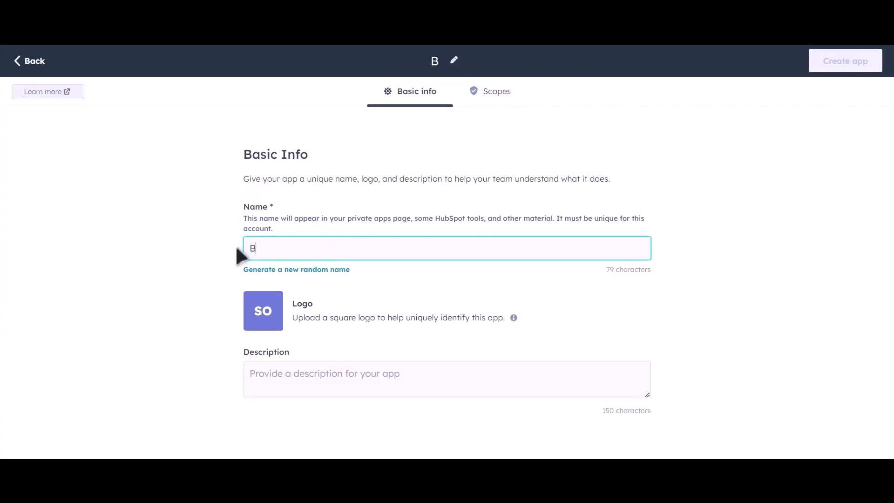
pyautogui.write('it Inte')
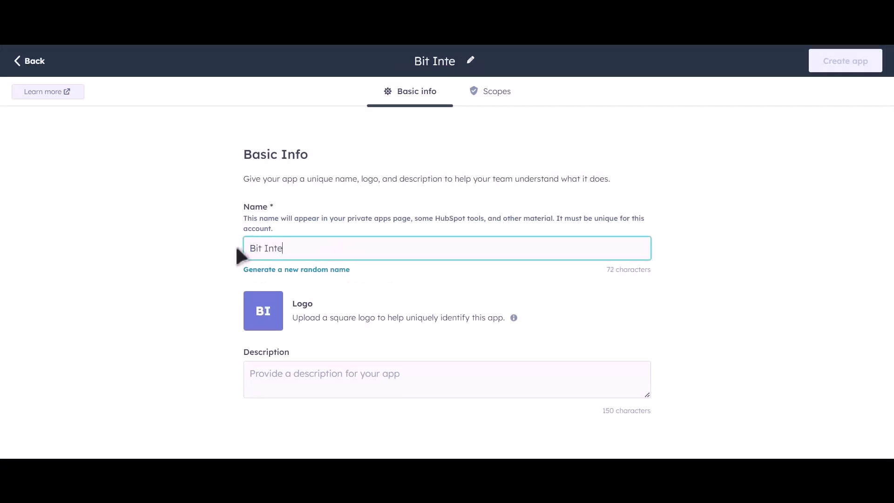
pyautogui.write('grations')
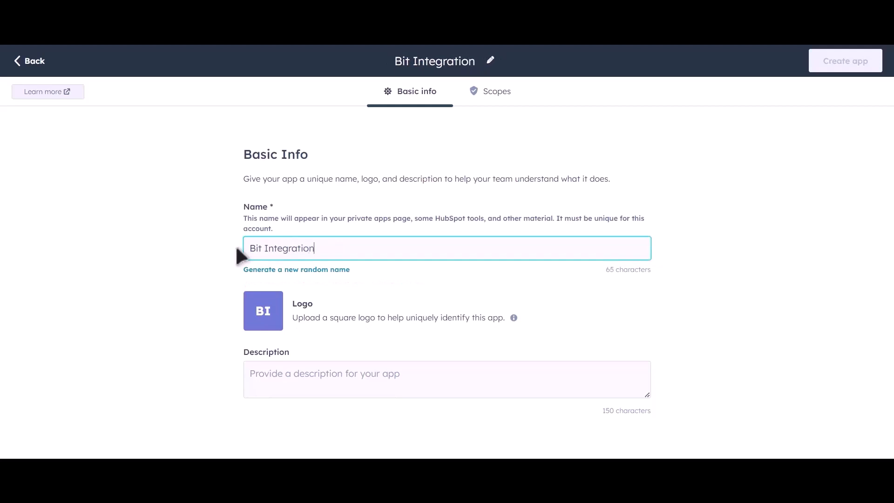
# Grant read access to the CRM lists, objects and schemas scopes
pyautogui.click(500, 93)
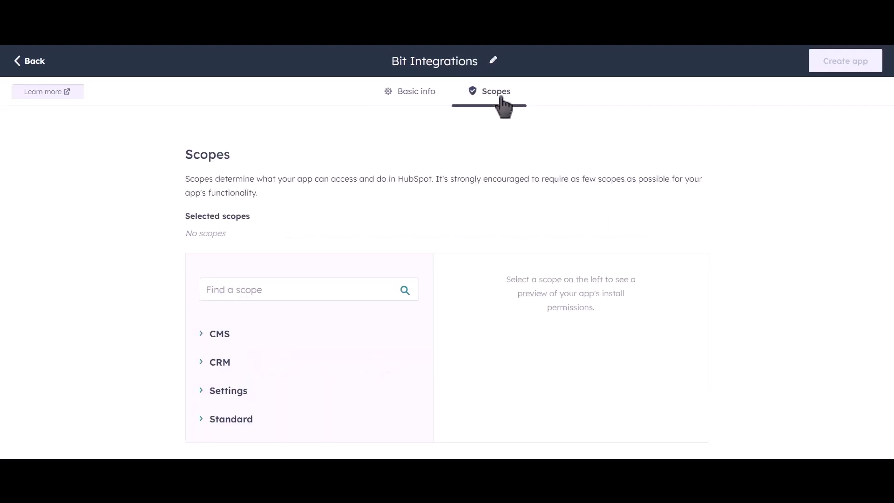
pyautogui.click(202, 365)
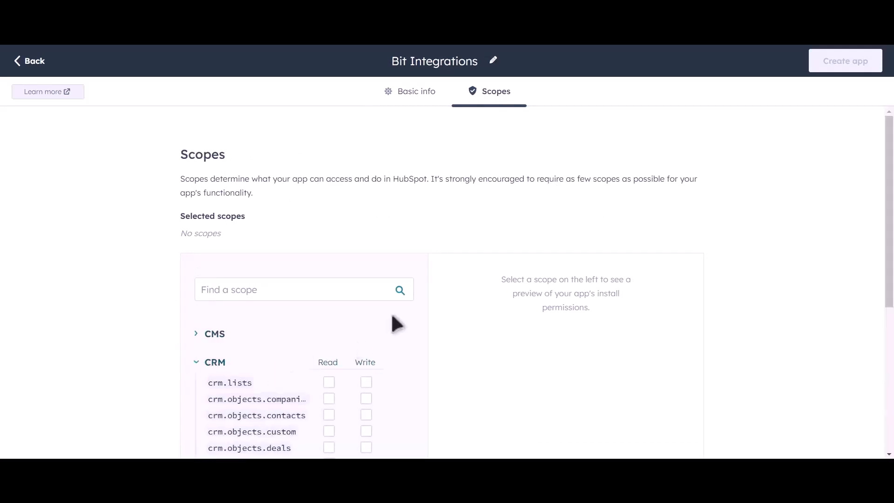
pyautogui.scroll(-4, 398, 317)
pyautogui.scroll(-2, 424, 272)
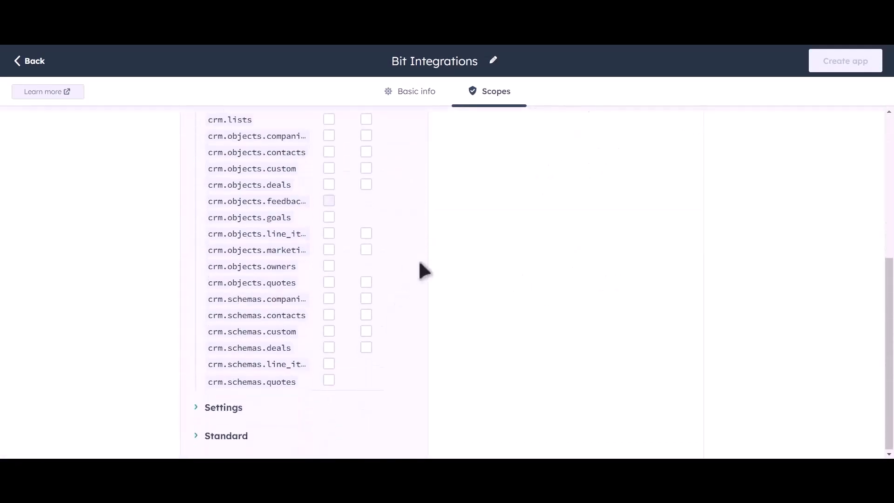
pyautogui.scroll(2, 398, 214)
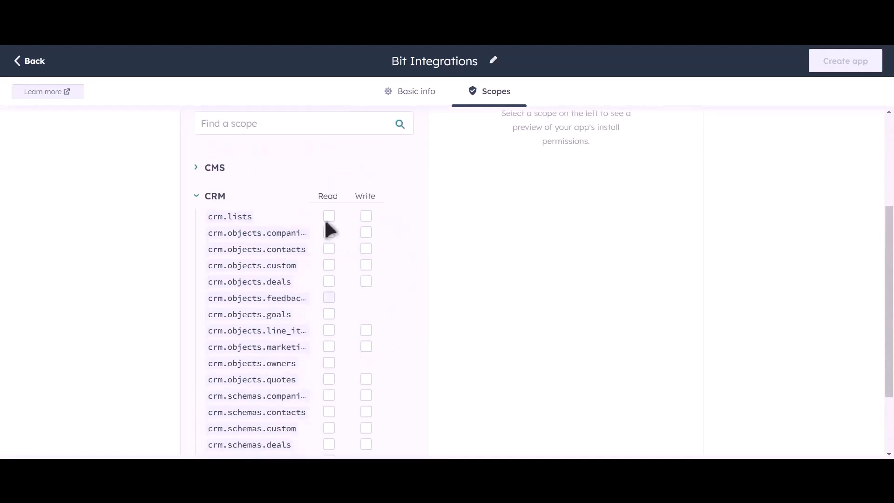
pyautogui.click(329, 216)
pyautogui.click(329, 232)
pyautogui.click(329, 249)
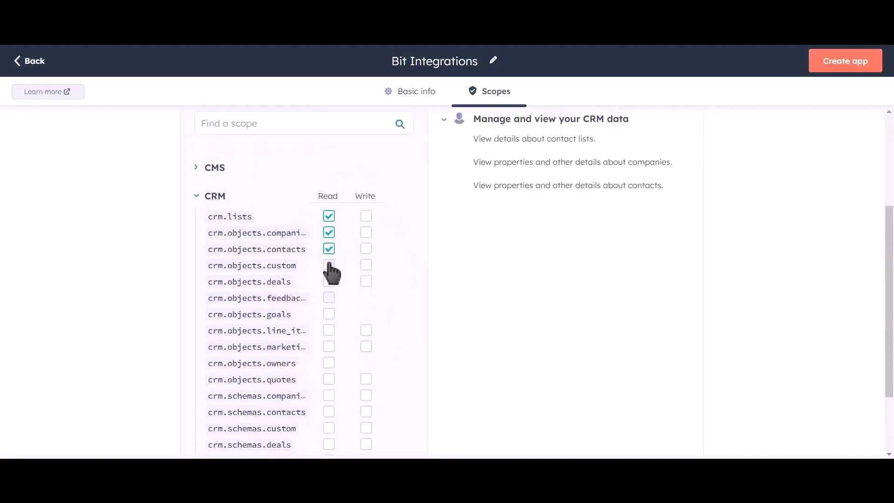
pyautogui.click(329, 265)
pyautogui.click(329, 281)
pyautogui.click(329, 314)
pyautogui.click(329, 330)
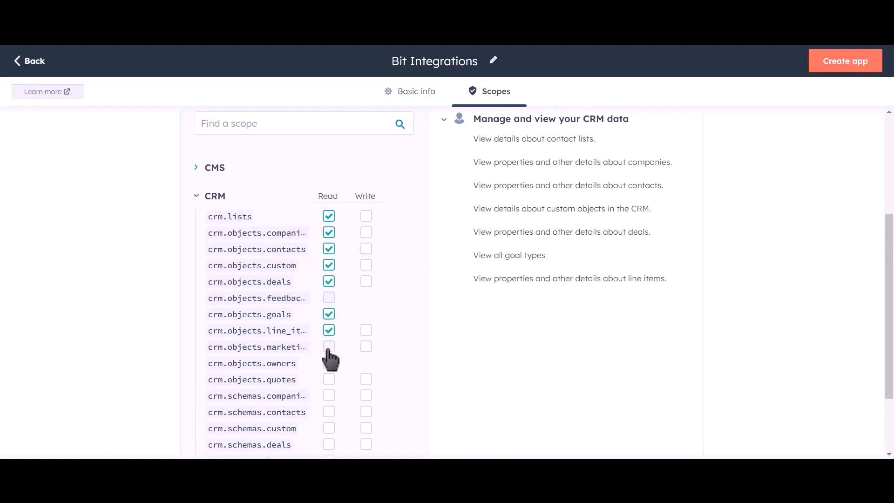
pyautogui.click(328, 346)
pyautogui.click(329, 362)
pyautogui.click(329, 379)
pyautogui.click(329, 396)
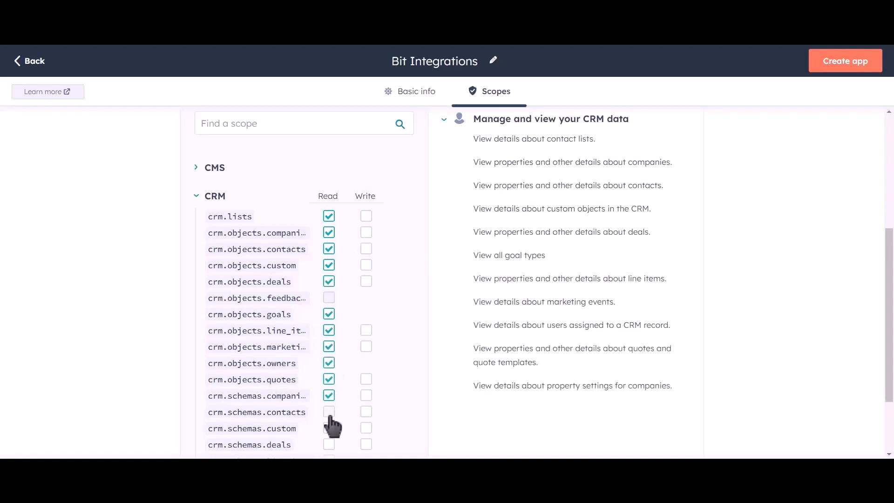
pyautogui.click(329, 411)
pyautogui.click(328, 428)
pyautogui.click(329, 444)
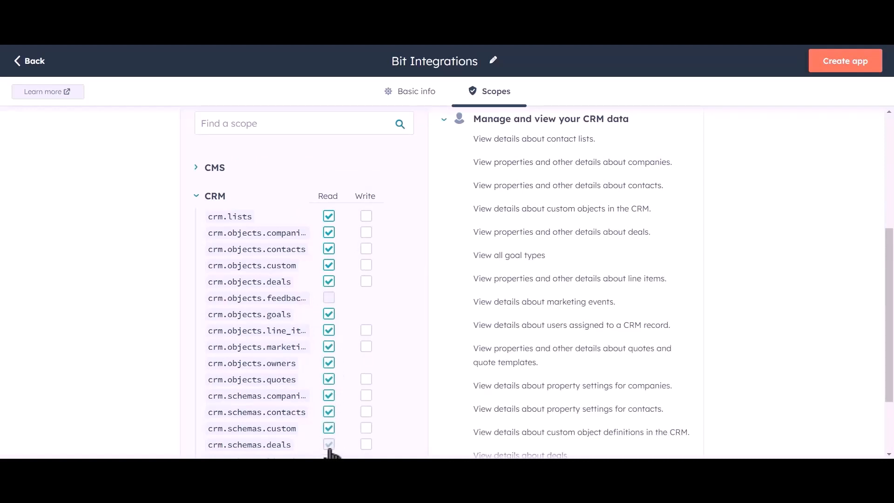
# Grant write access to the CRM scopes, plus read access to line item settings and quotes schemas
pyautogui.click(366, 216)
pyautogui.click(366, 232)
pyautogui.click(366, 249)
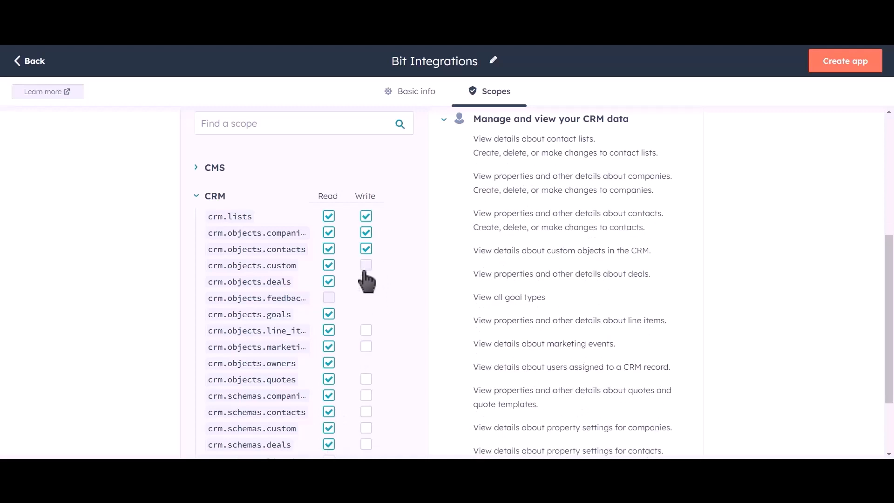
pyautogui.click(366, 265)
pyautogui.click(366, 281)
pyautogui.click(366, 330)
pyautogui.click(366, 346)
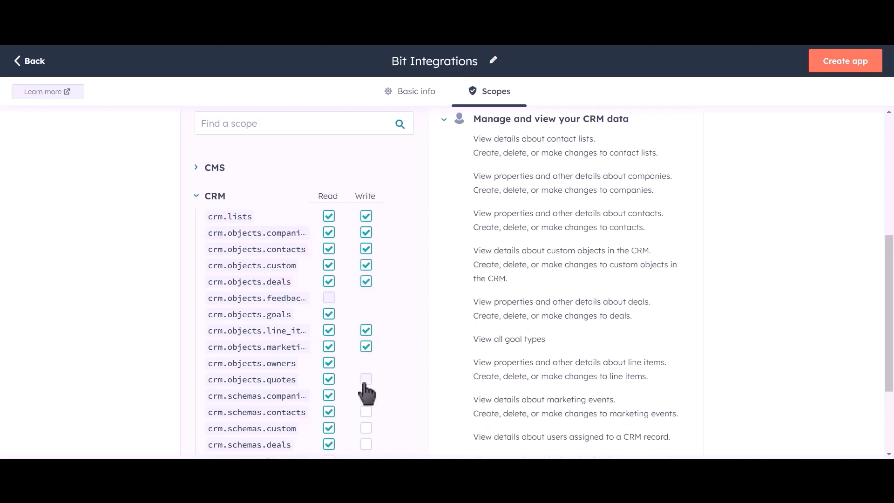
pyautogui.click(366, 379)
pyautogui.click(366, 395)
pyautogui.click(366, 428)
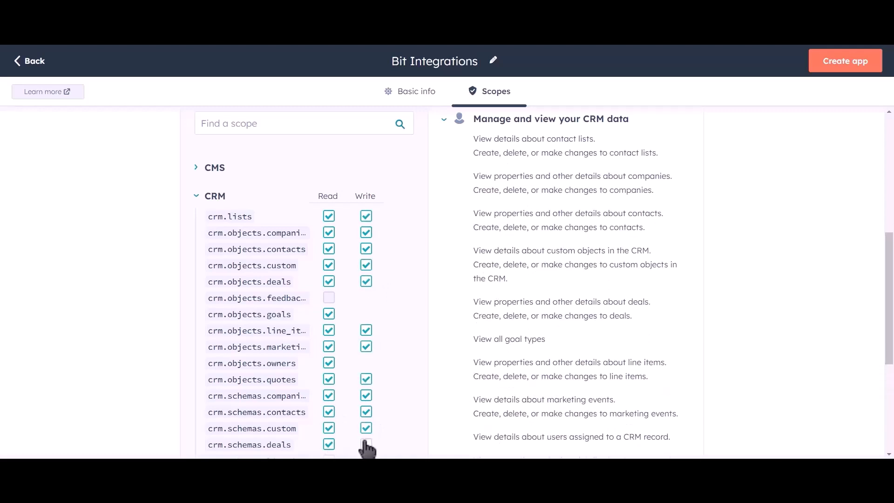
pyautogui.click(366, 444)
pyautogui.scroll(-2, 389, 294)
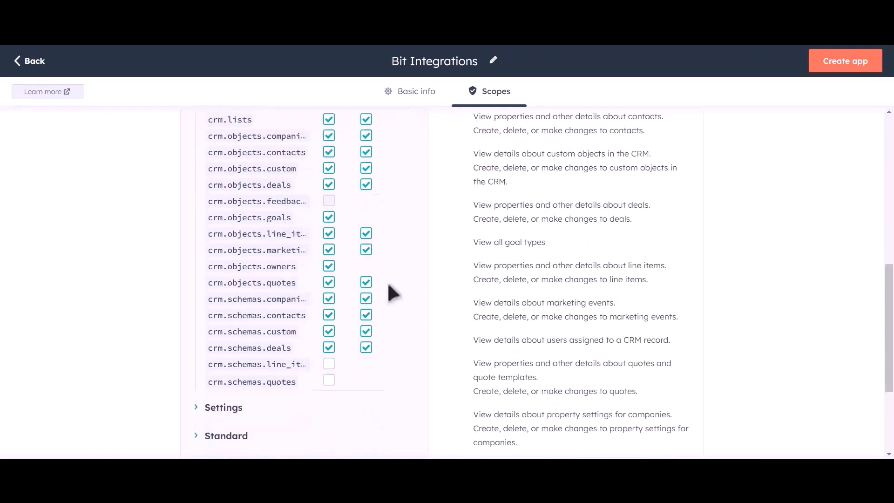
pyautogui.click(330, 366)
pyautogui.click(330, 382)
pyautogui.scroll(6, 413, 293)
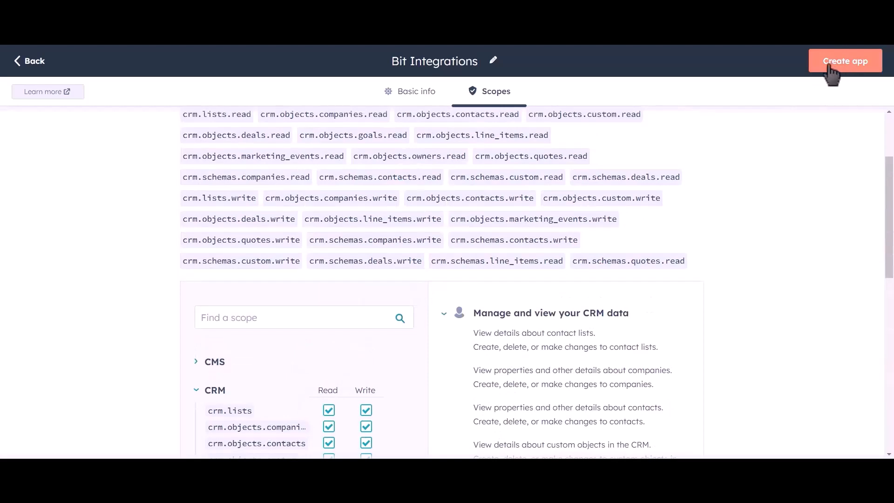
# Create the Bit Integrations private app, then reveal and copy its access token
pyautogui.click(848, 73)
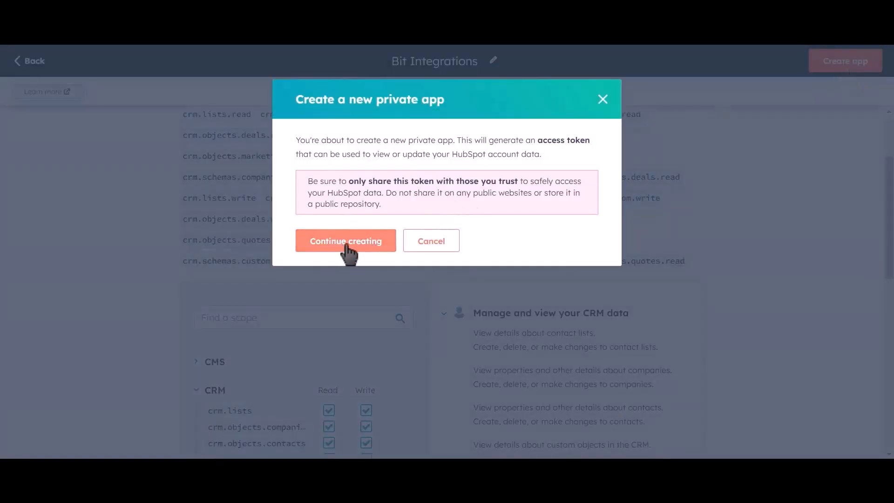
pyautogui.click(366, 256)
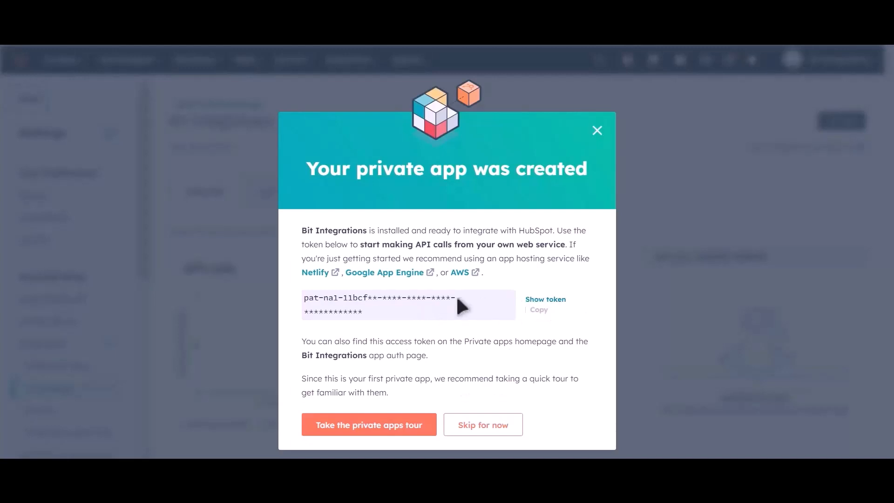
pyautogui.click(536, 300)
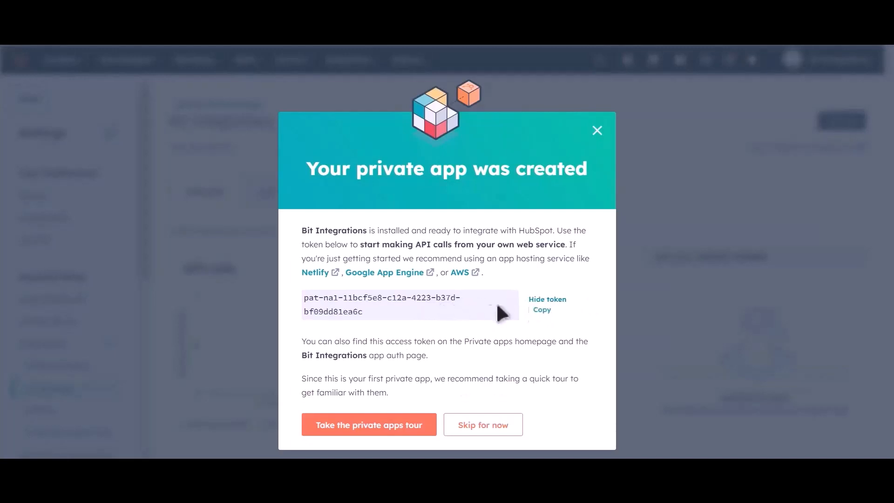
pyautogui.click(542, 311)
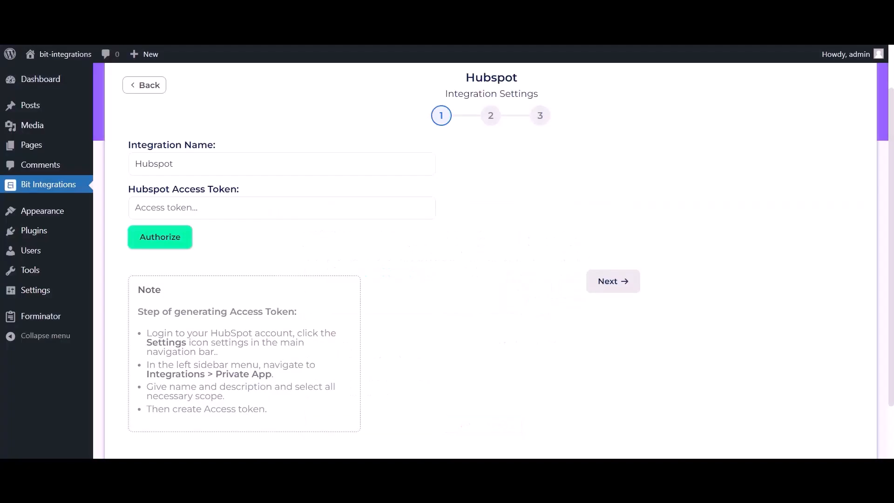
# Authorize HubSpot with the pasted access token and continue to the action step
pyautogui.click(242, 210)
pyautogui.hotkey('ctrl', 'v')
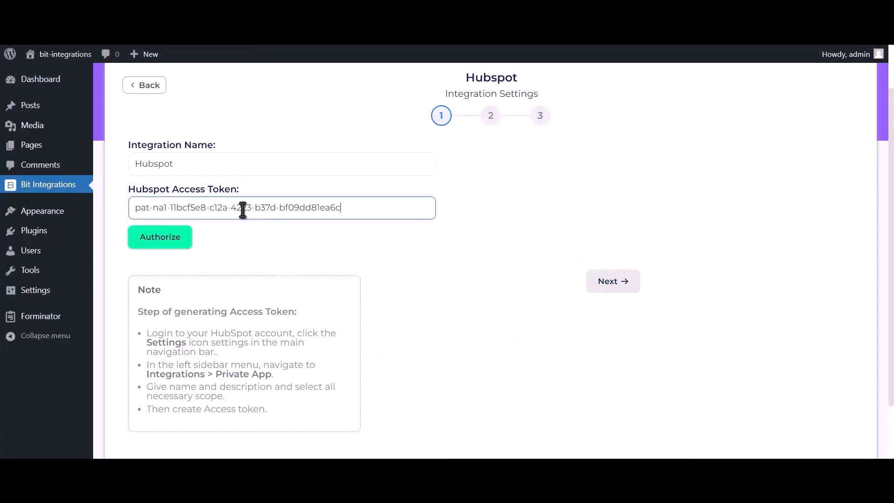
pyautogui.click(176, 245)
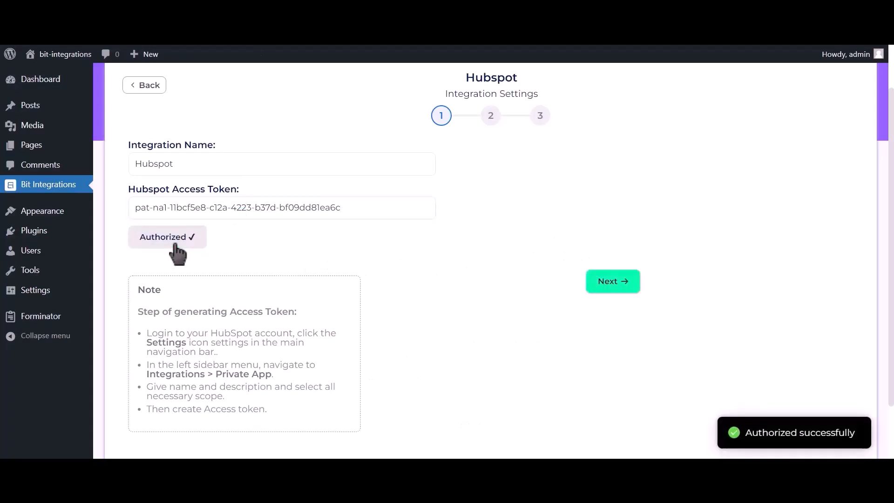
pyautogui.moveTo(743, 433); pyautogui.dragTo(867, 444)
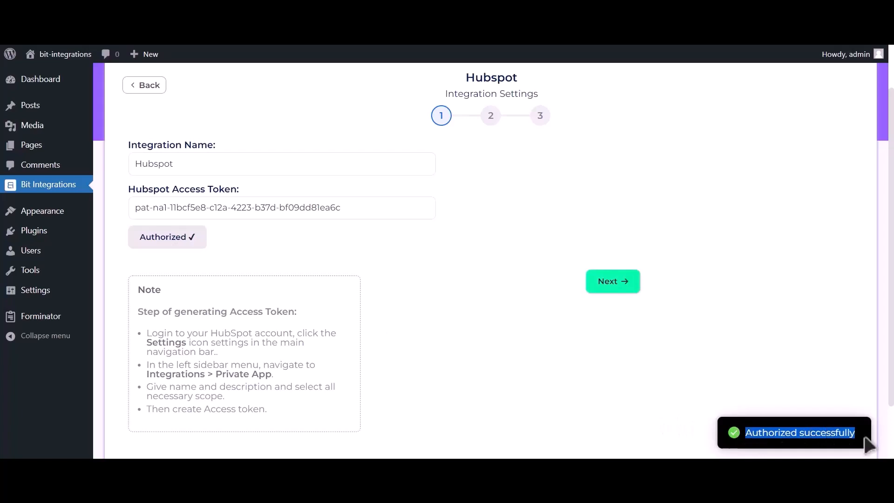
pyautogui.click(624, 296)
pyautogui.scroll(2, 620, 298)
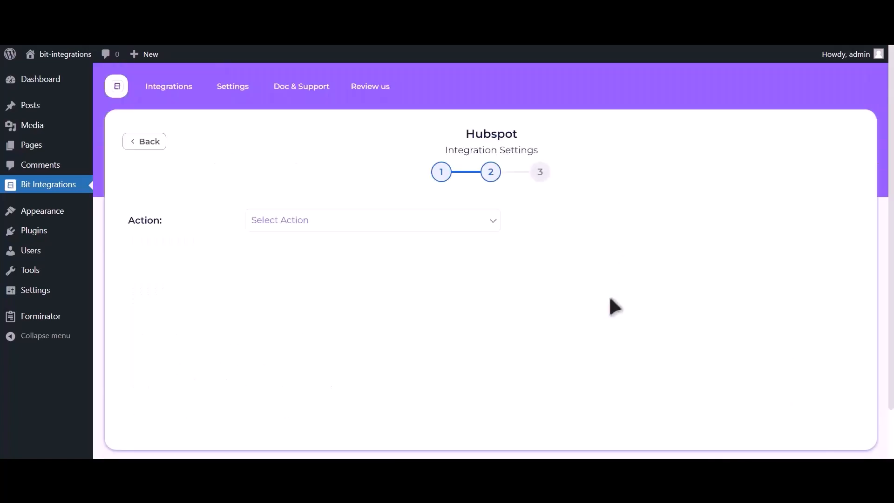
# Set the HubSpot action to Create Contact and map Email Address-1 to Email
pyautogui.click(450, 225)
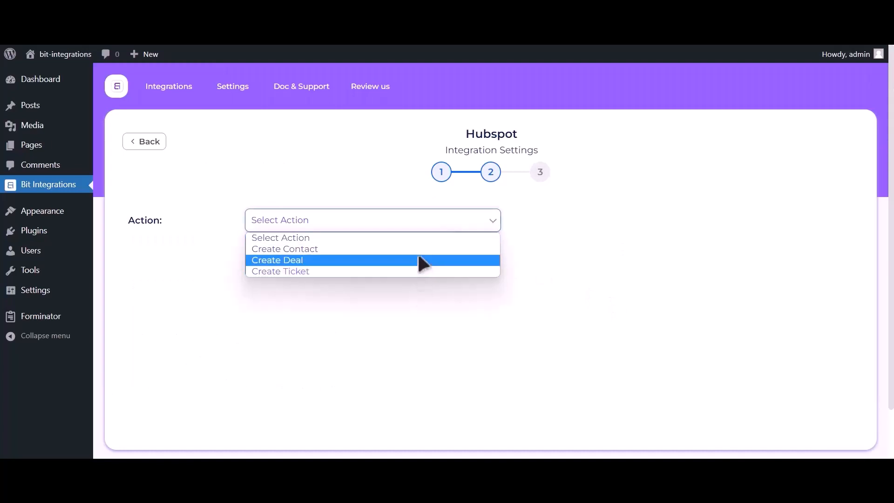
pyautogui.click(420, 249)
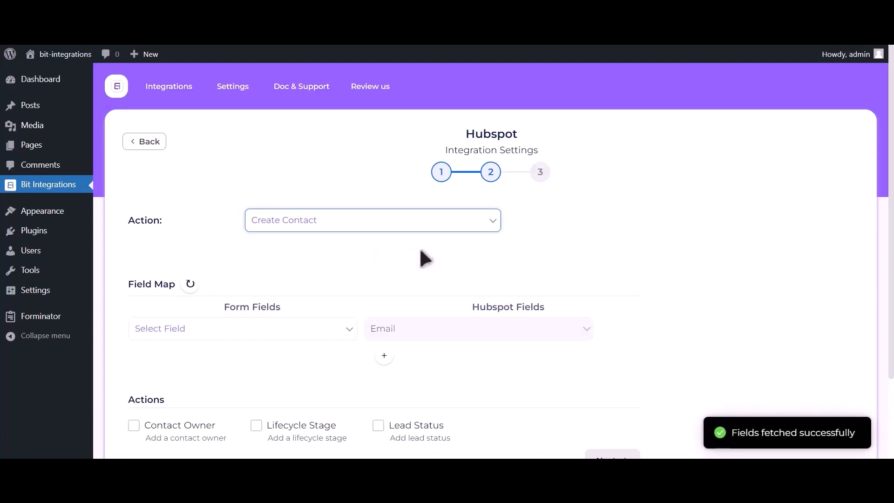
pyautogui.click(192, 333)
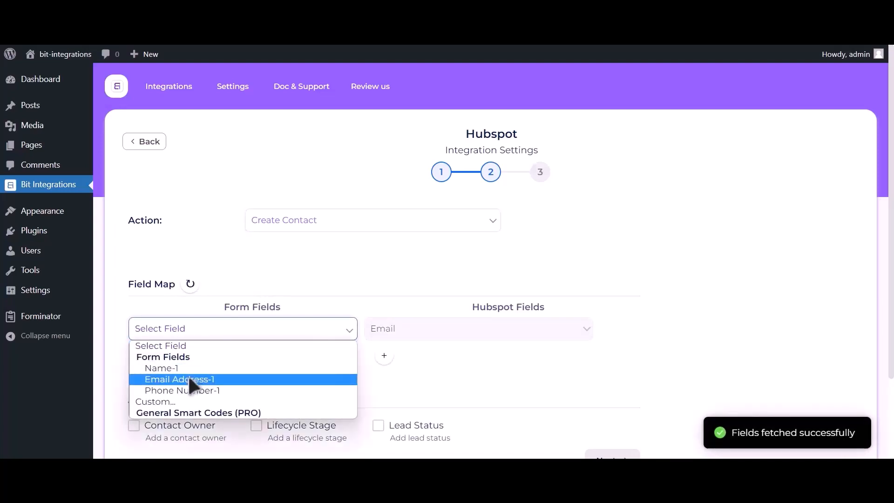
pyautogui.click(189, 379)
# Add a mapping from Name-1 to HubSpot's First Name
pyautogui.click(385, 358)
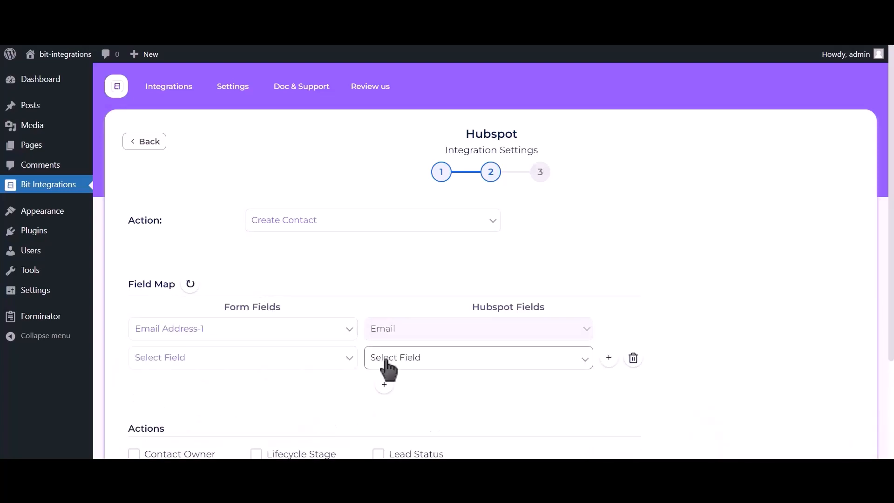
pyautogui.click(234, 359)
pyautogui.click(217, 399)
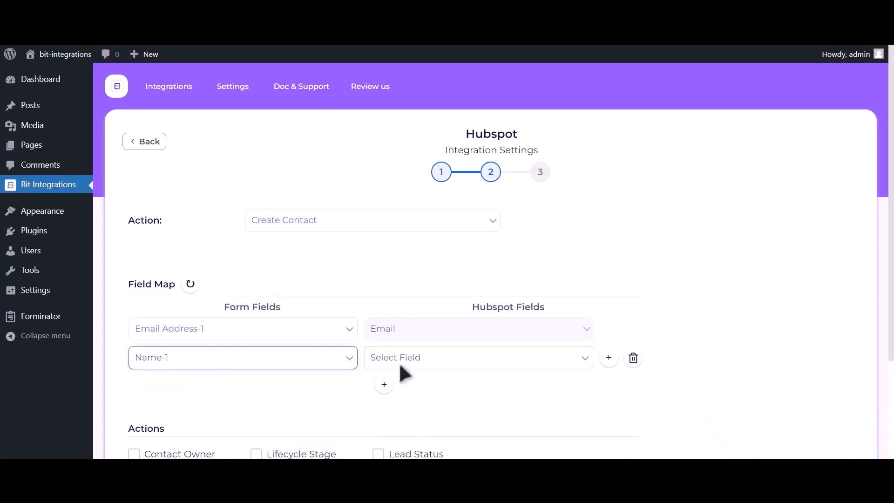
pyautogui.click(465, 363)
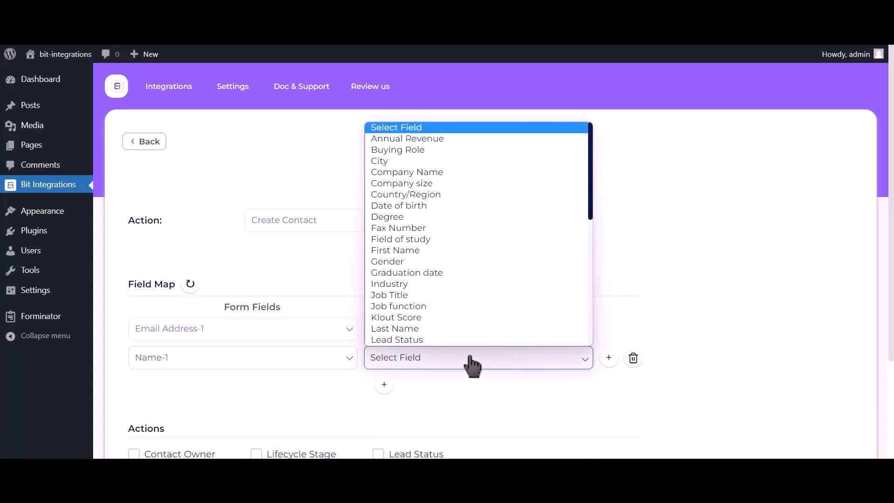
pyautogui.click(411, 250)
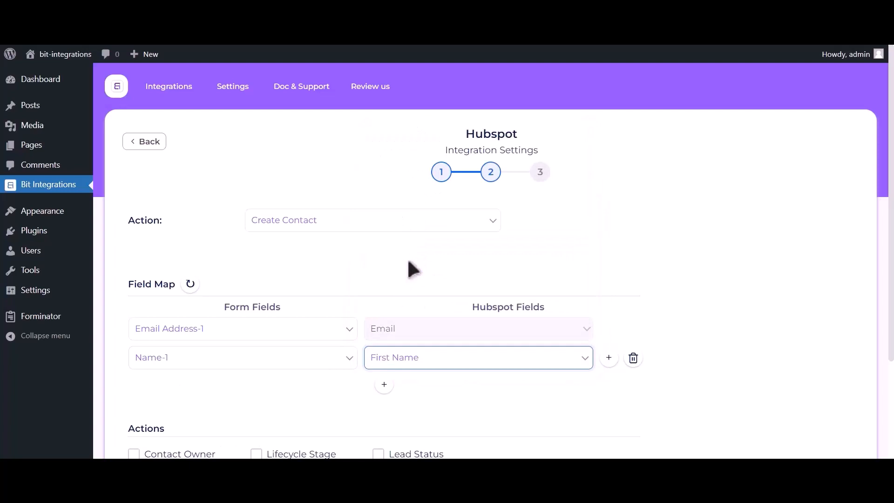
# Add a mapping from Phone Number-1 to HubSpot's Phone Number
pyautogui.click(383, 387)
pyautogui.click(233, 389)
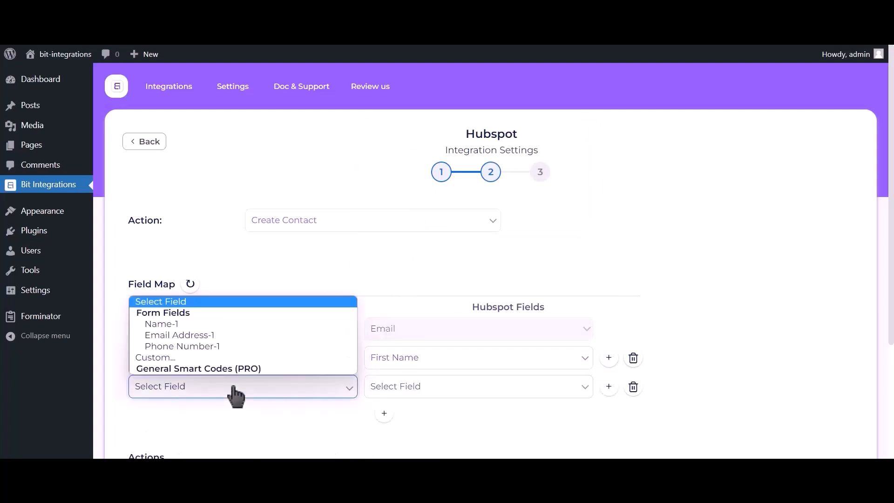
pyautogui.click(216, 346)
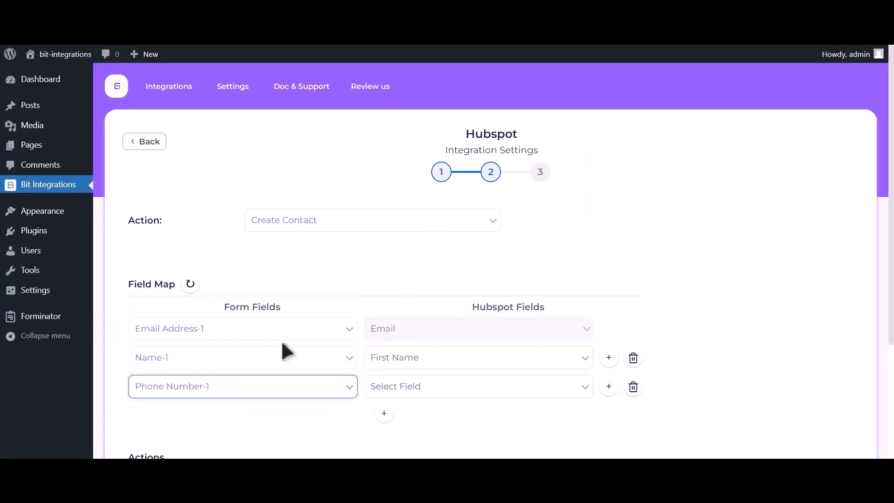
pyautogui.click(429, 389)
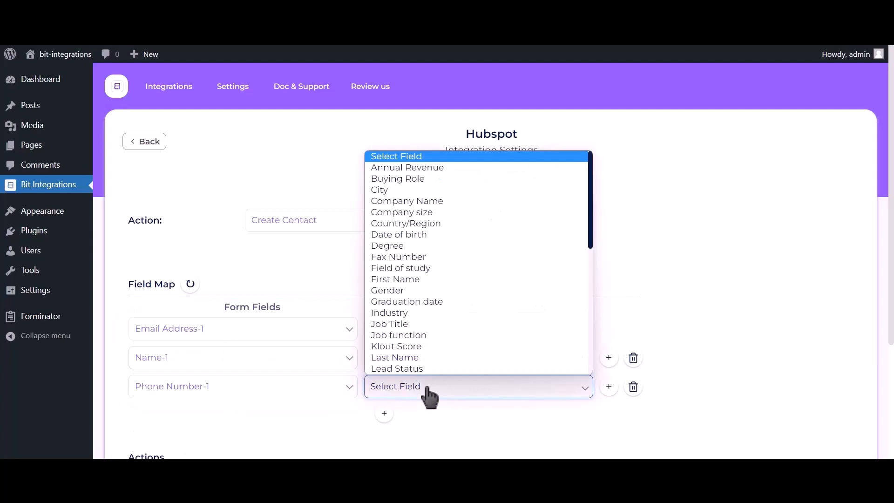
pyautogui.press('p')
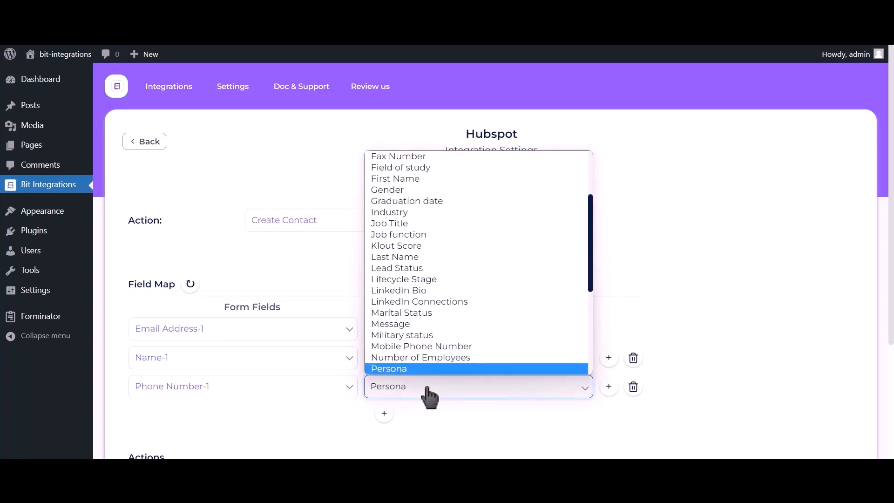
pyautogui.press('Down')
pyautogui.click(424, 367)
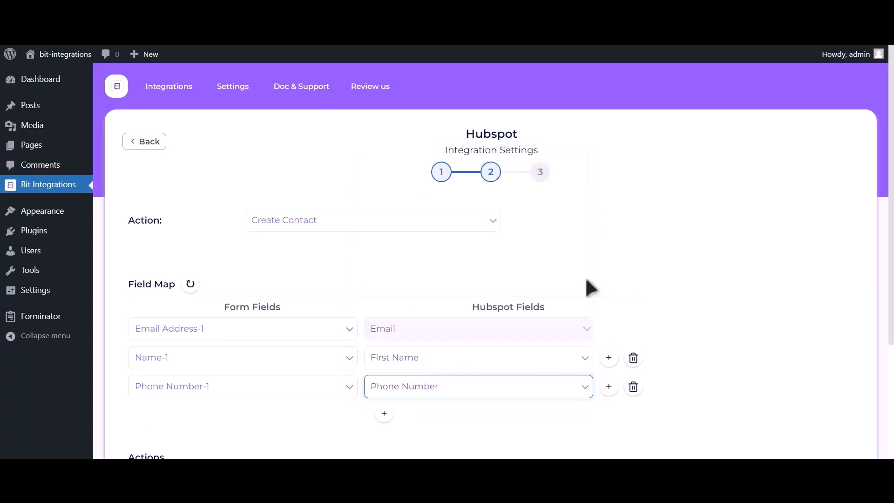
pyautogui.scroll(-3, 718, 177)
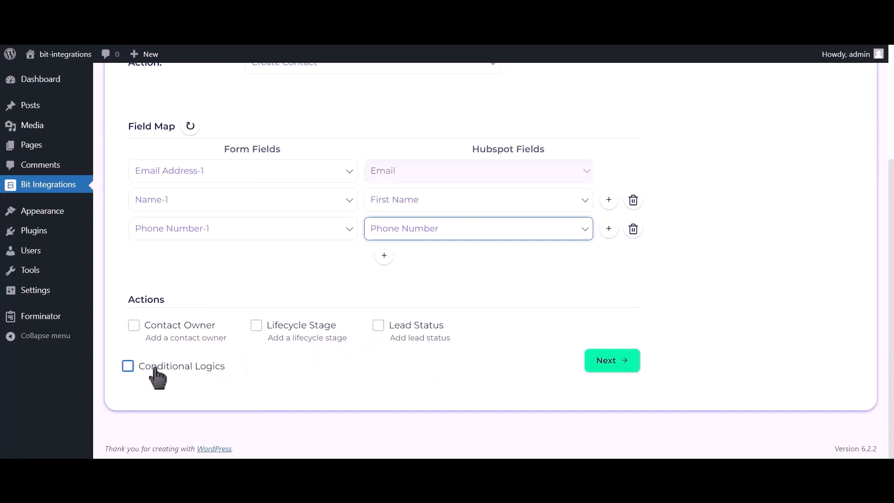
# Finish and save the HubSpot integration
pyautogui.click(616, 366)
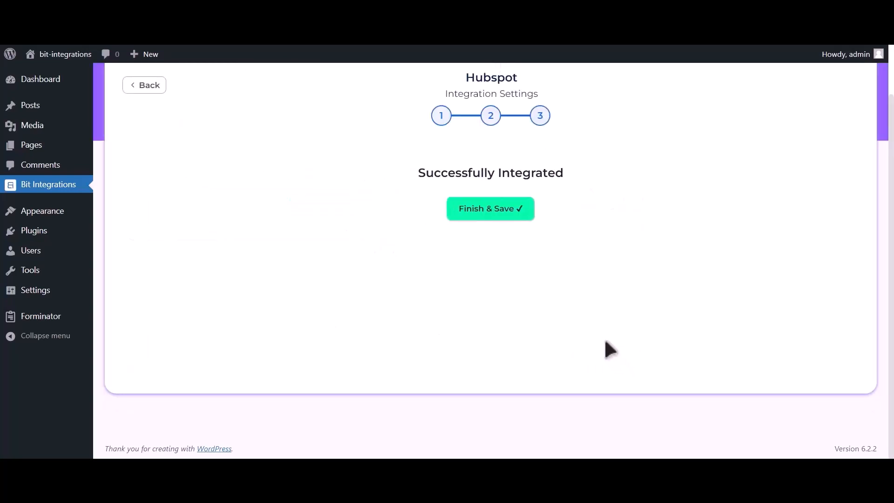
pyautogui.click(502, 209)
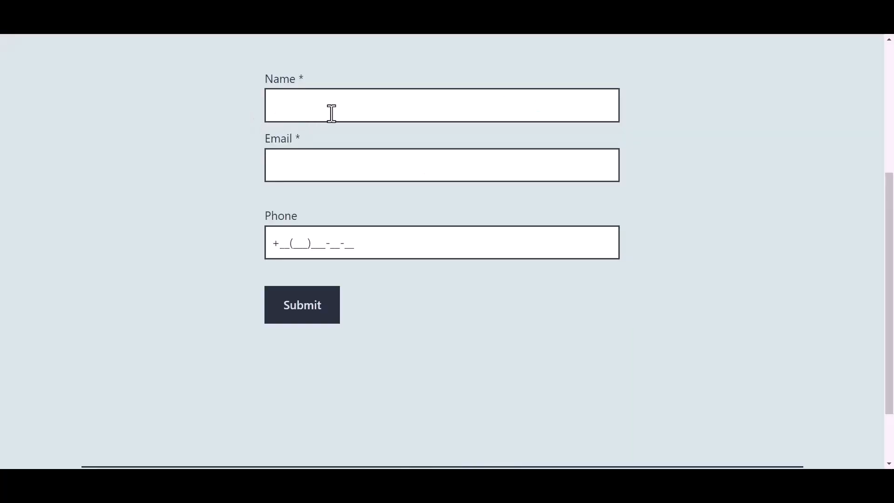
pyautogui.click(335, 109)
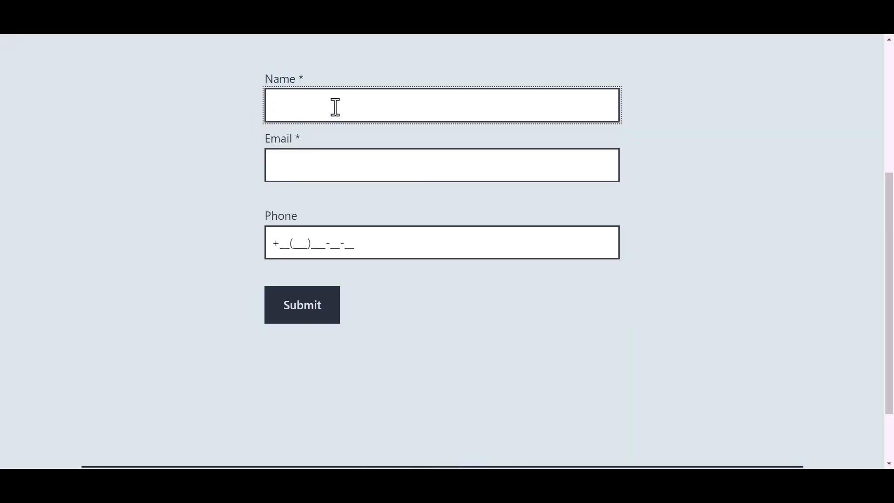
# Submit the form with name 'Bit Integrations', the support e-mail address and a phone number
pyautogui.write('Bit ')
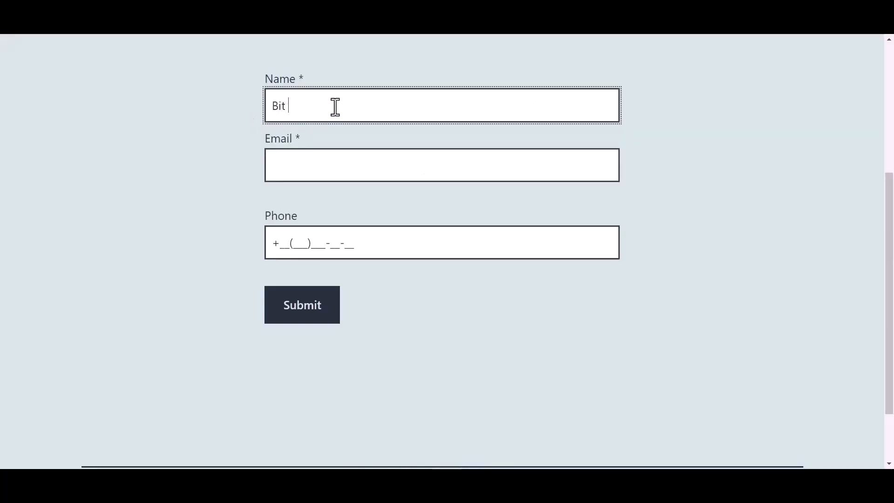
pyautogui.write('Integrations')
pyautogui.click(313, 158)
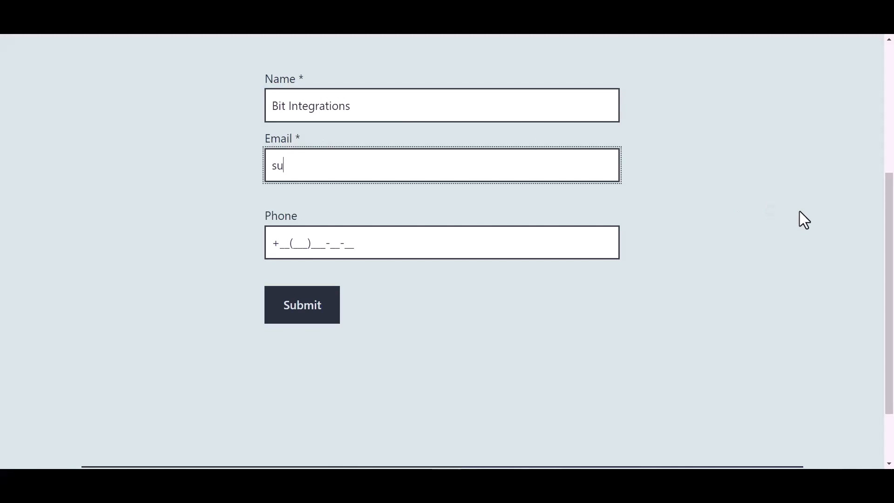
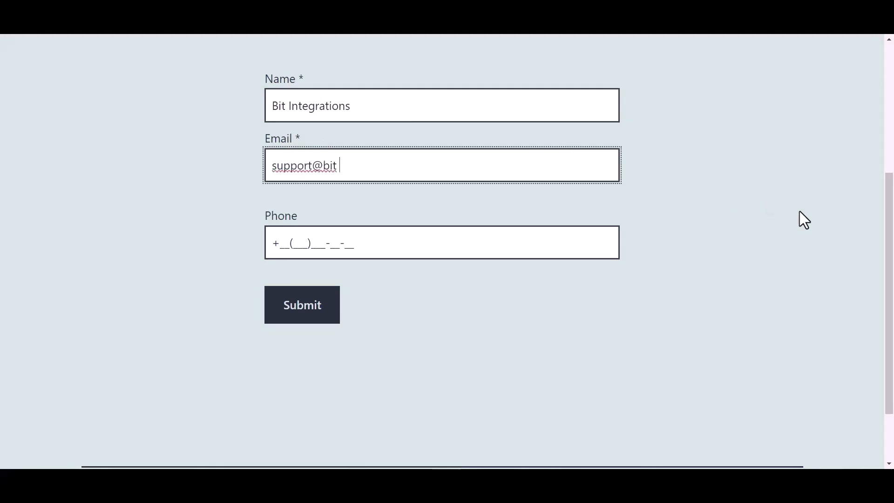
pyautogui.click(345, 243)
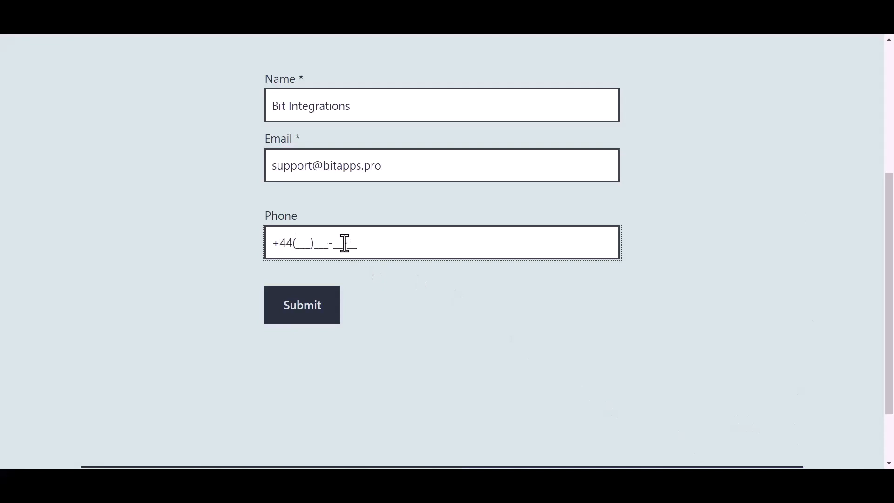
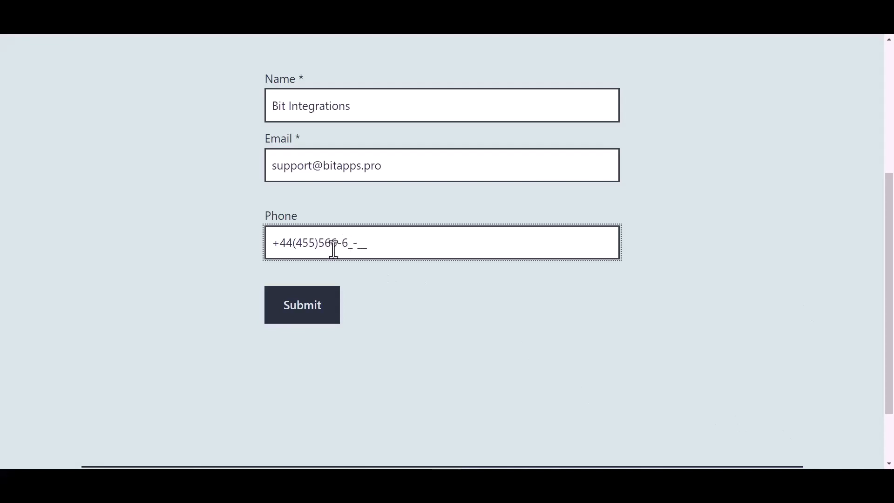
pyautogui.click(309, 313)
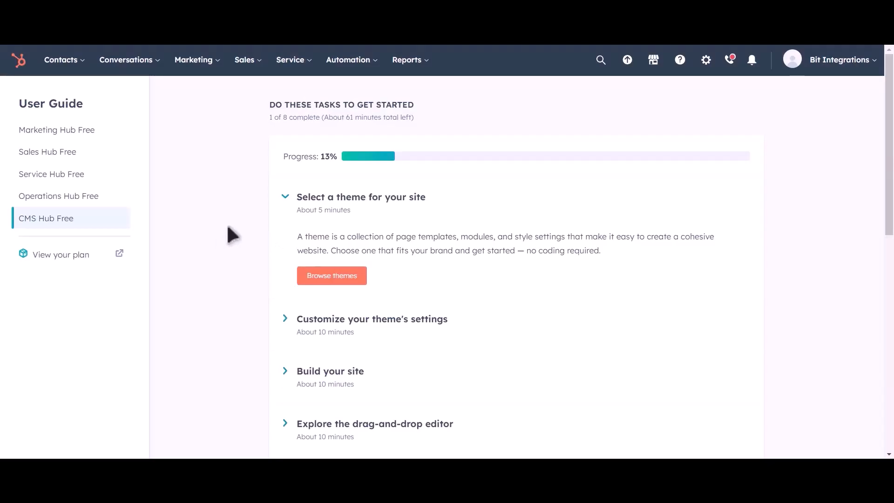
# Open HubSpot Contacts to view the test contact with its e-mail and phone number
pyautogui.moveTo(74, 71)
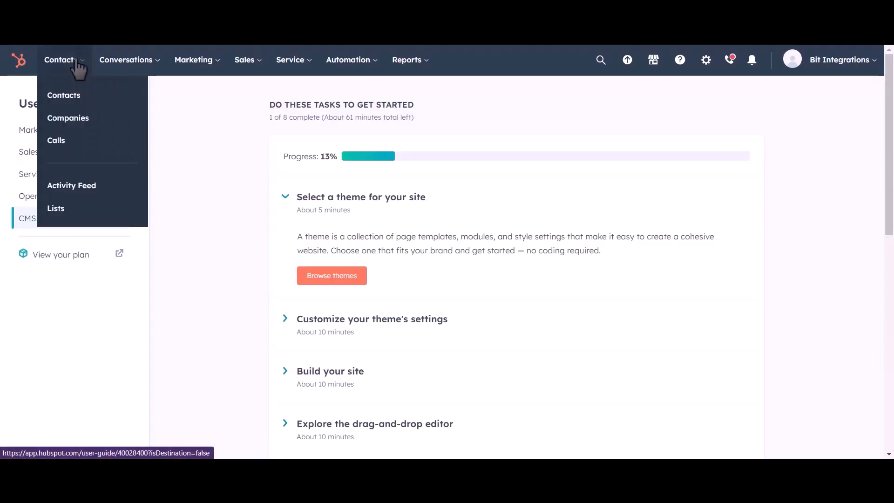
pyautogui.click(73, 100)
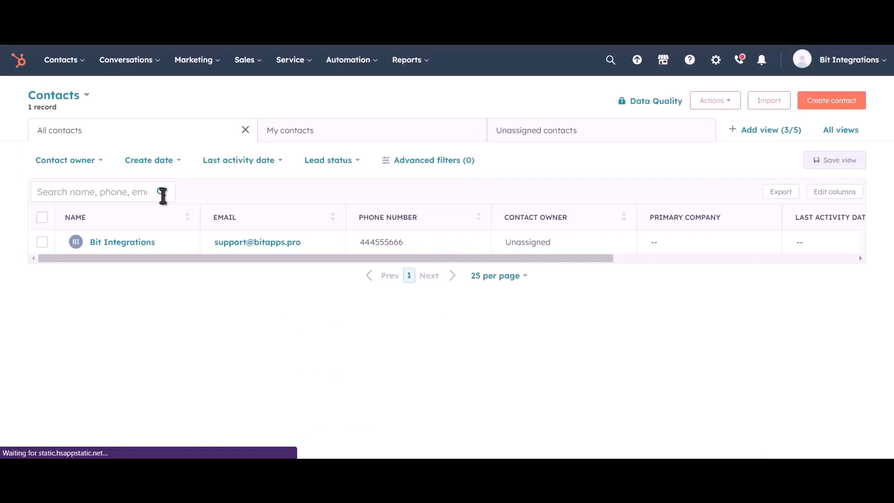
pyautogui.moveTo(175, 254)
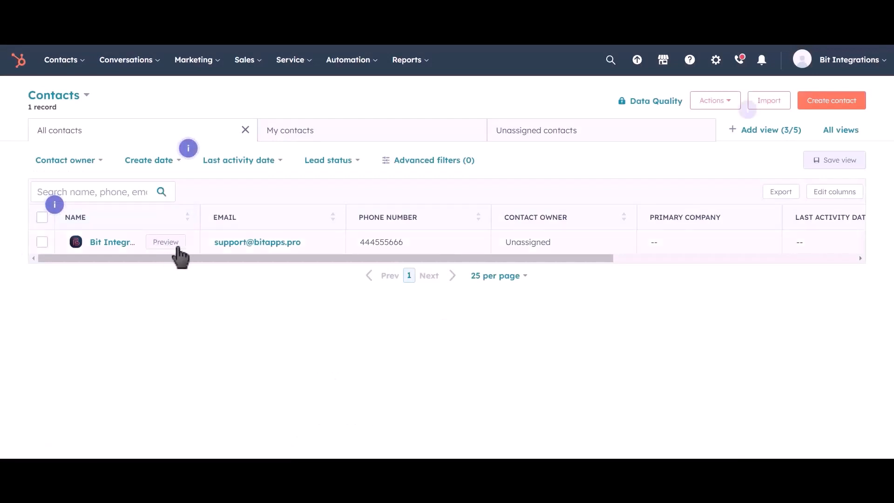